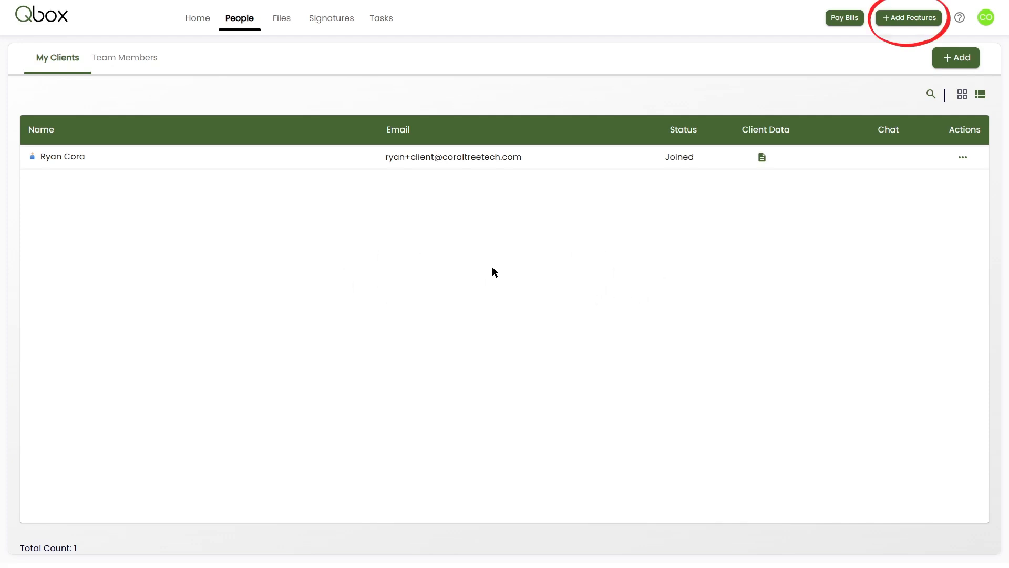
Enable the Chat and Invoicing collaboration features.
left_click(911, 22)
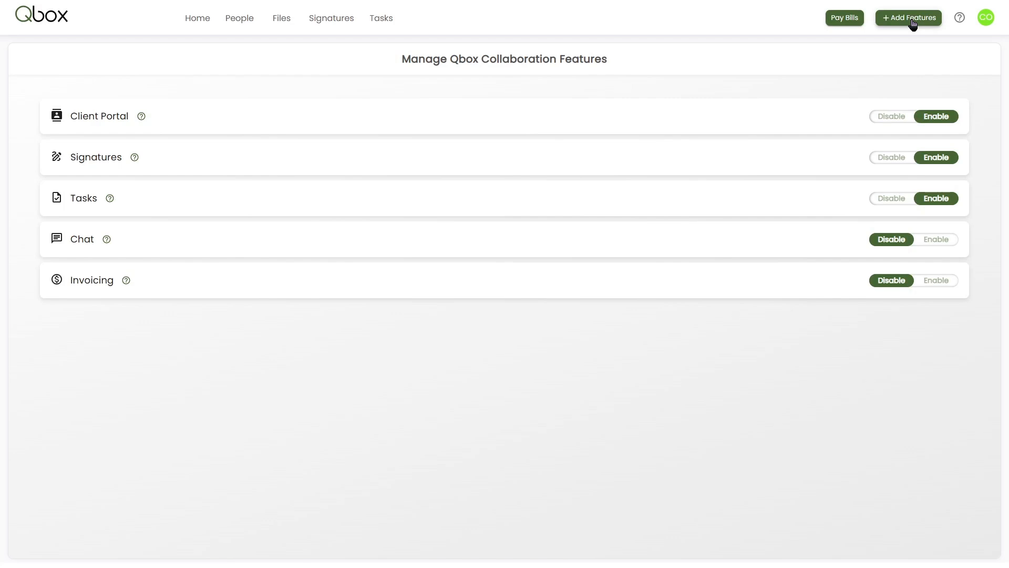
mouse_move(141, 117)
mouse_move(136, 162)
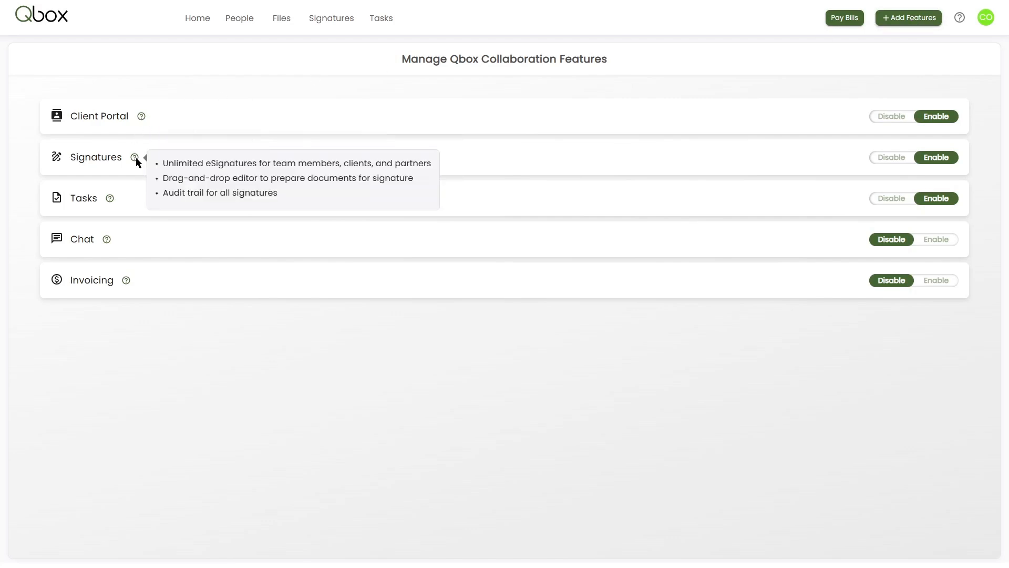
mouse_move(110, 202)
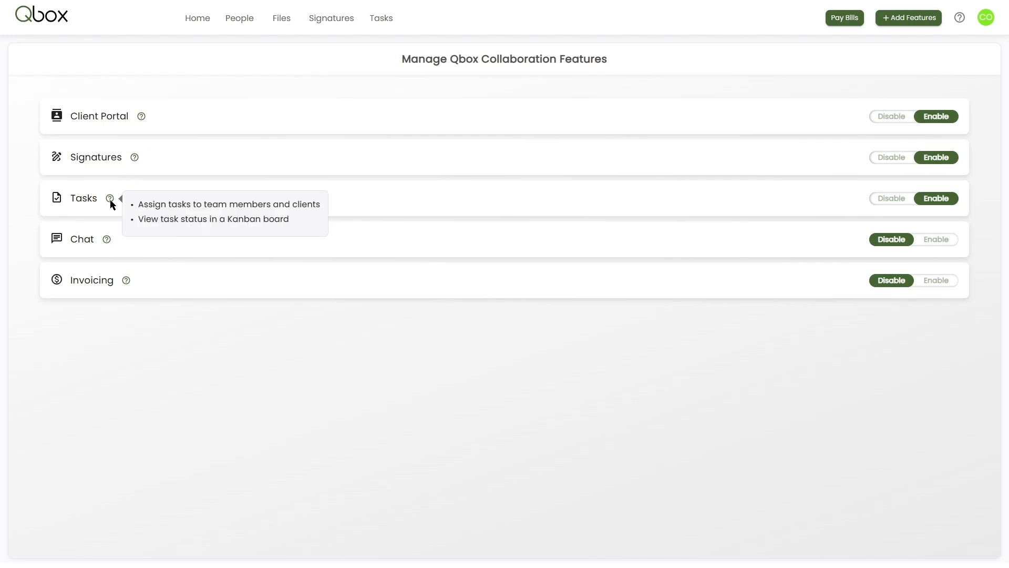
left_click(938, 242)
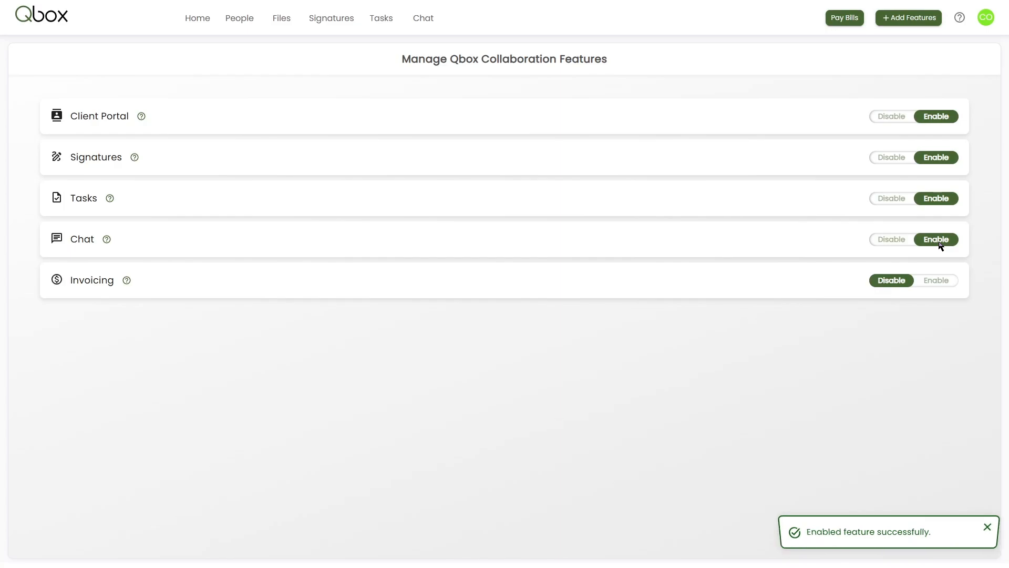
left_click(938, 283)
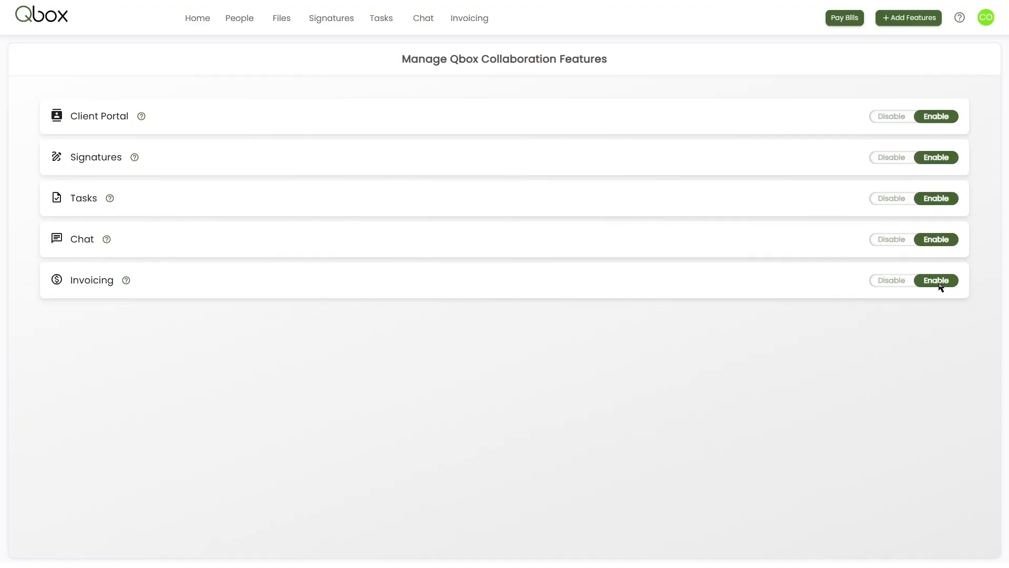
Add a client named New Client with the contact's email address, without sending an invite.
left_click(251, 23)
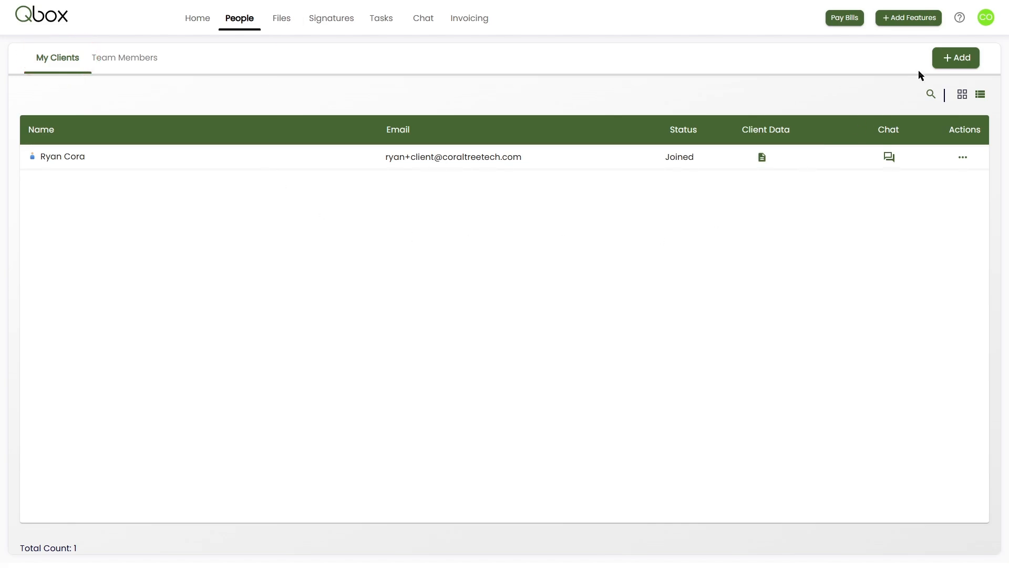
left_click(949, 60)
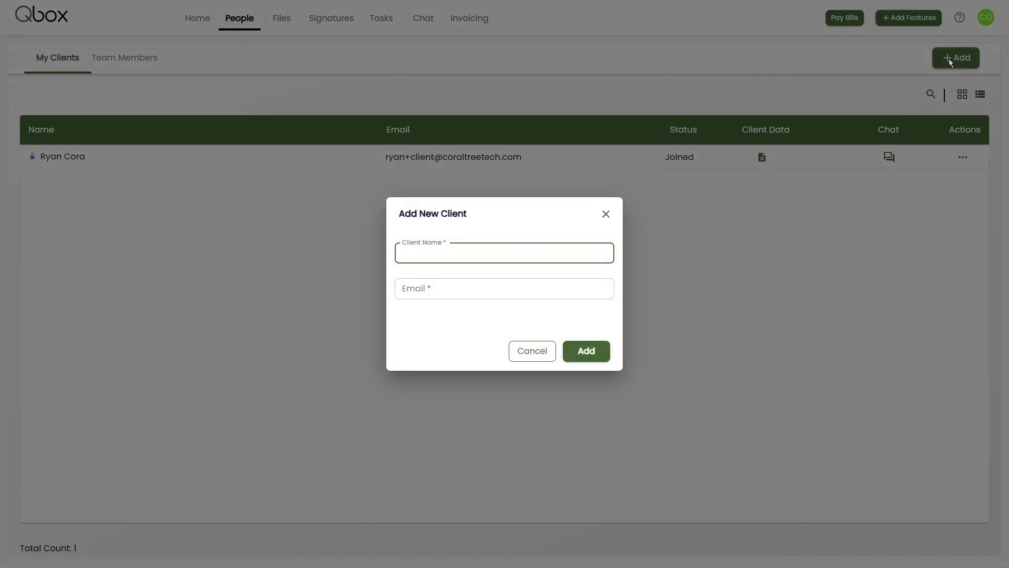
type("New Client")
left_click(473, 288)
key("ctrl+v")
left_click(423, 289)
type("+")
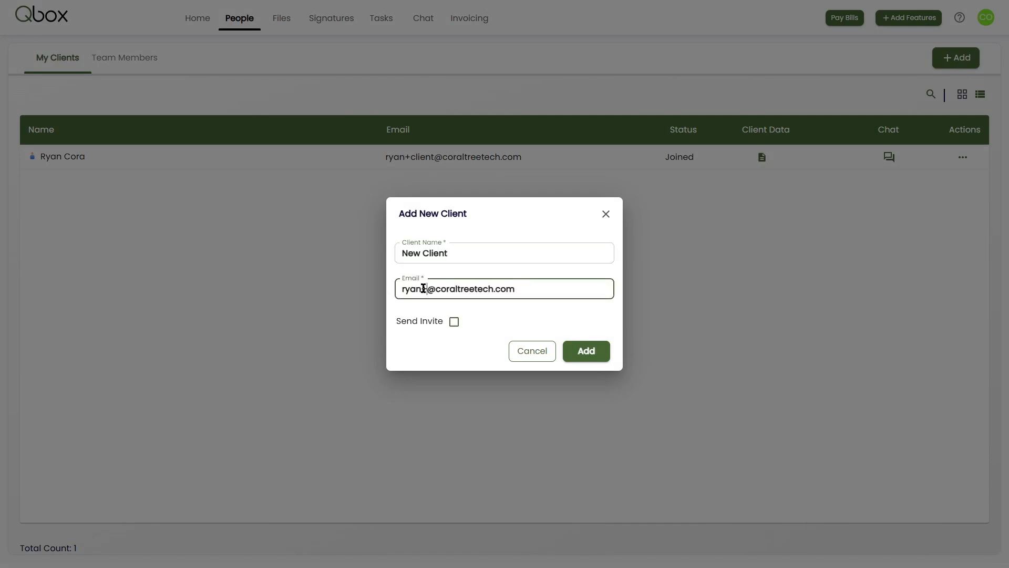
type("new")
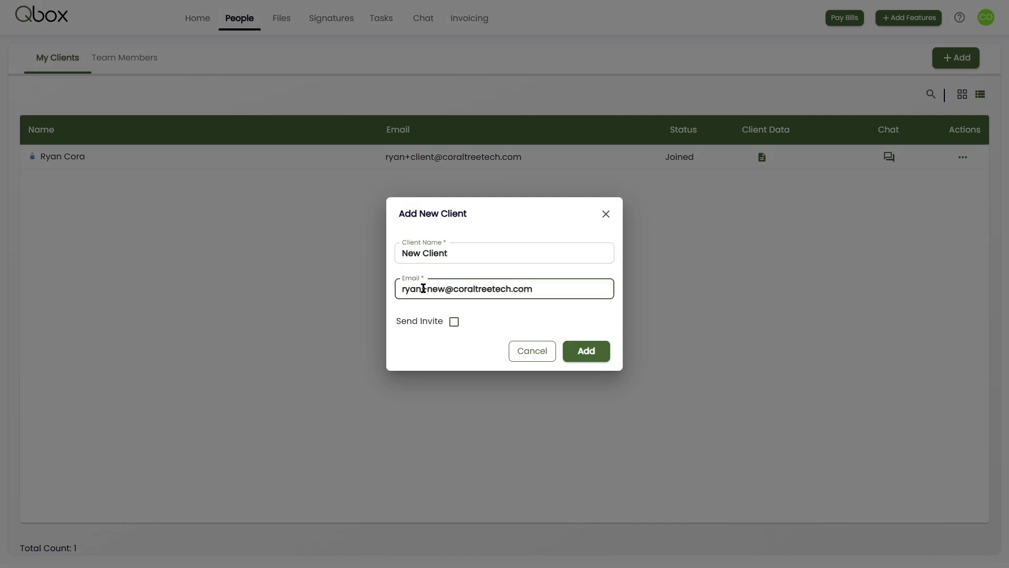
left_click(592, 354)
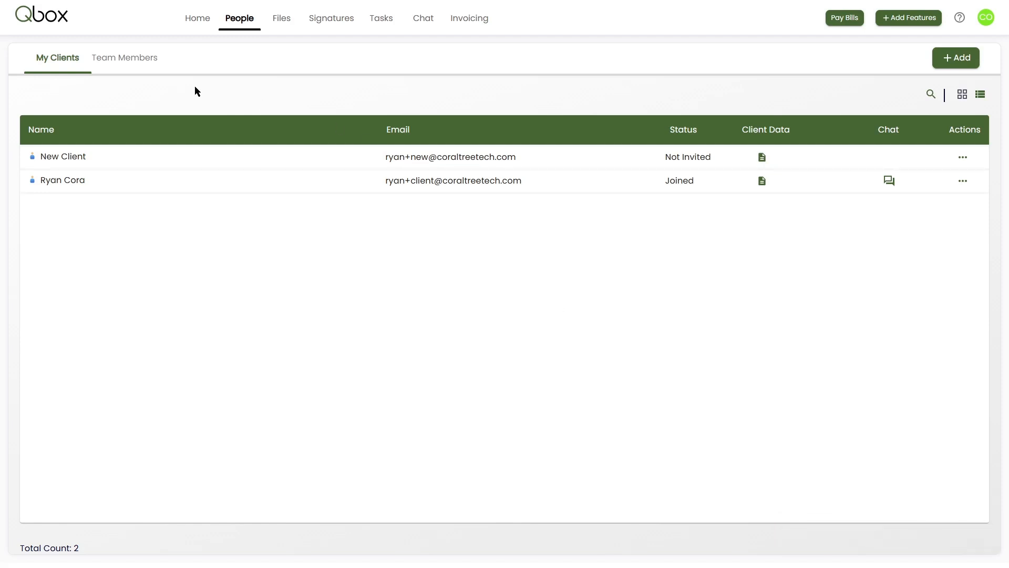
Upload import_client_template (2).xls and Agreement Form.pdf to the New Client folder in the client files.
left_click(276, 20)
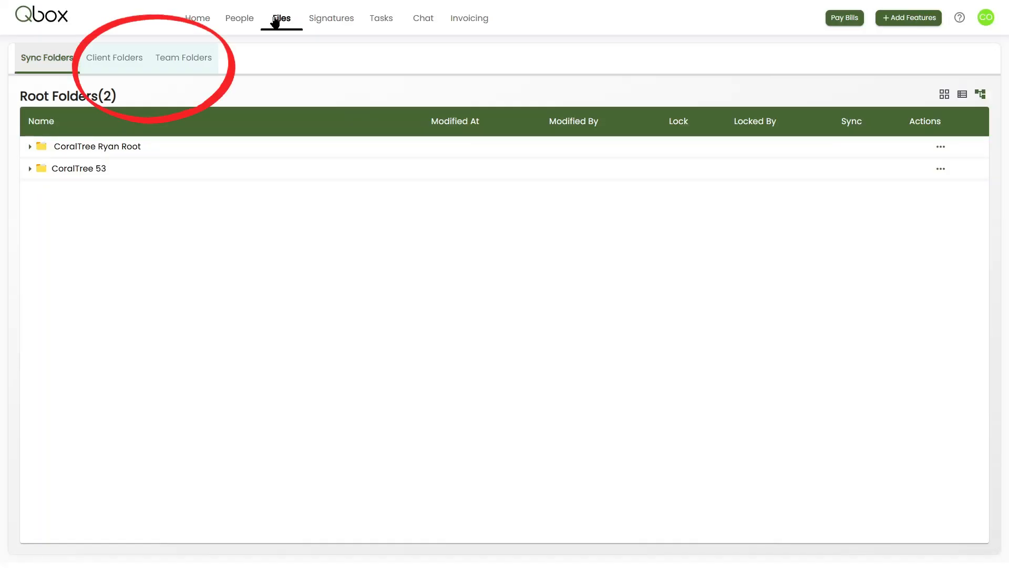
left_click(106, 60)
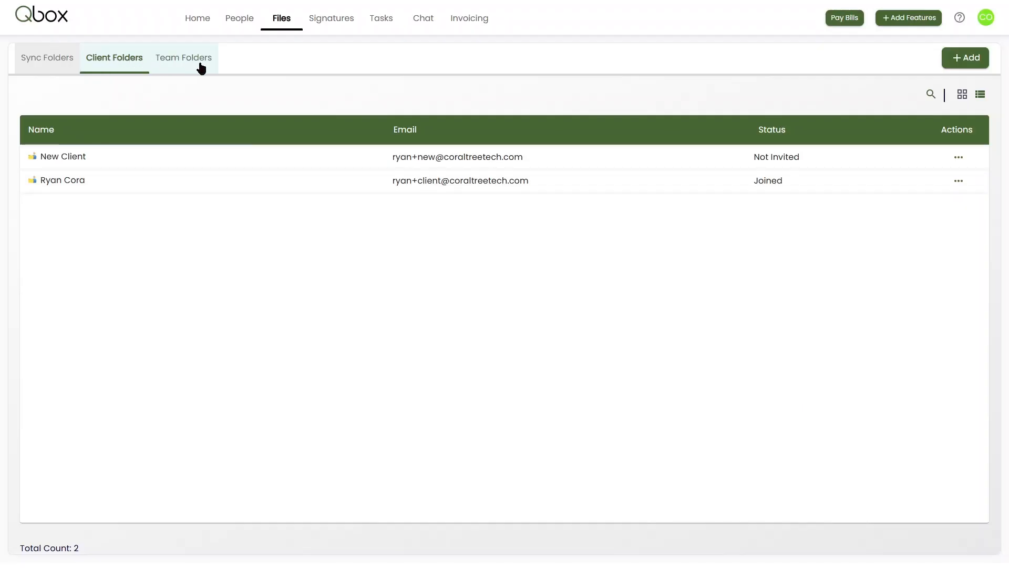
left_click(202, 69)
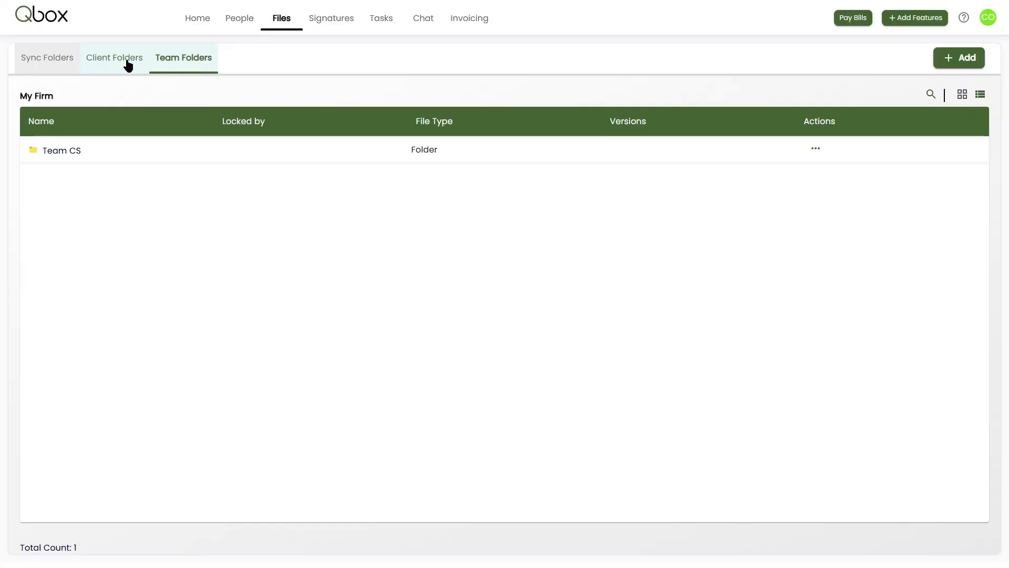
left_click(127, 62)
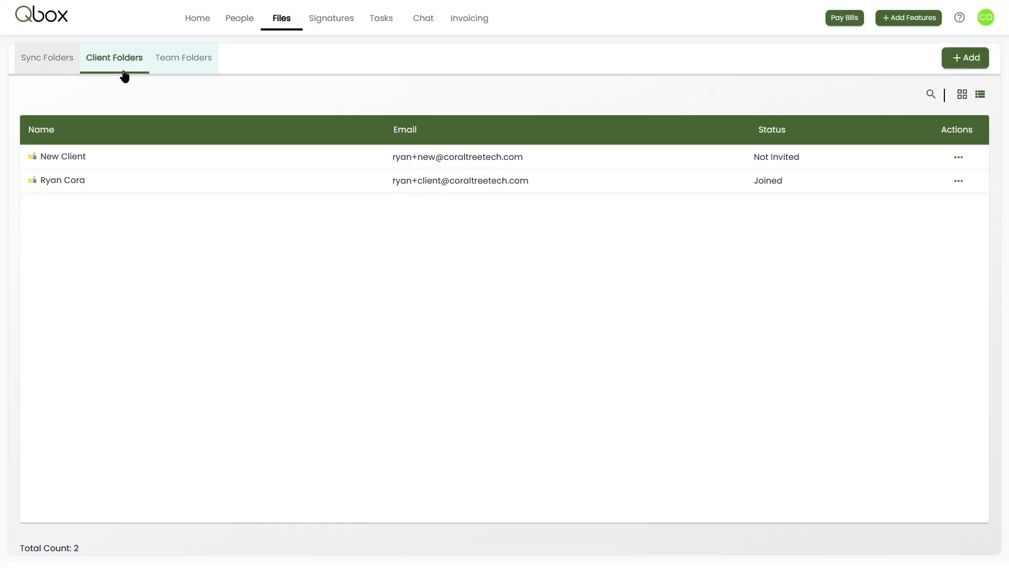
left_click(70, 157)
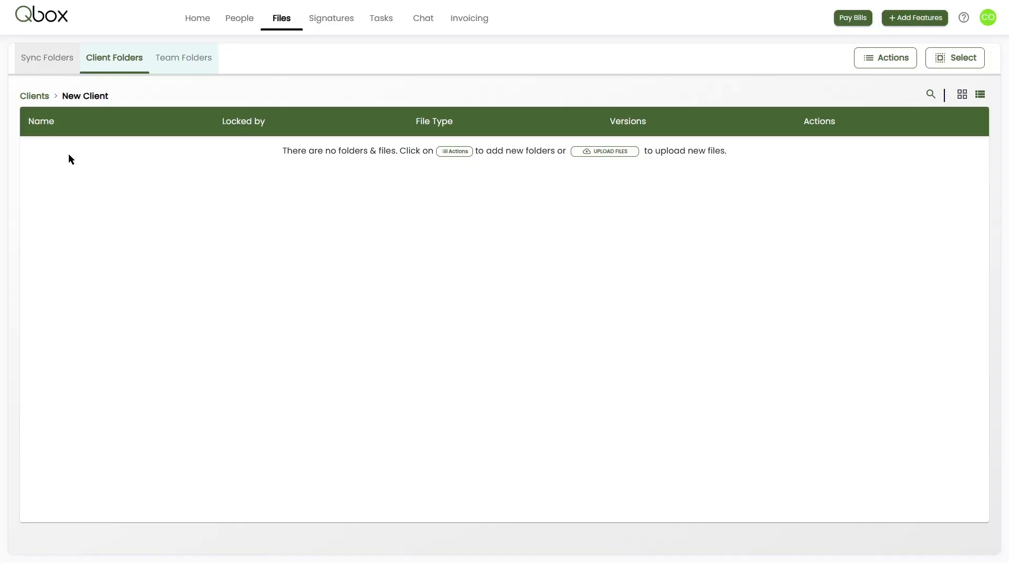
left_click(890, 58)
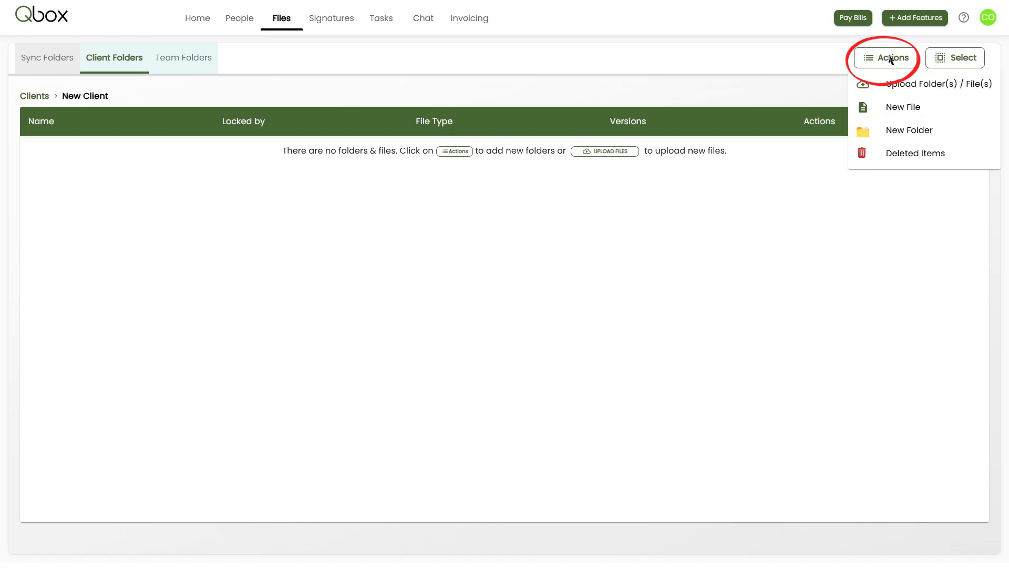
left_click(912, 89)
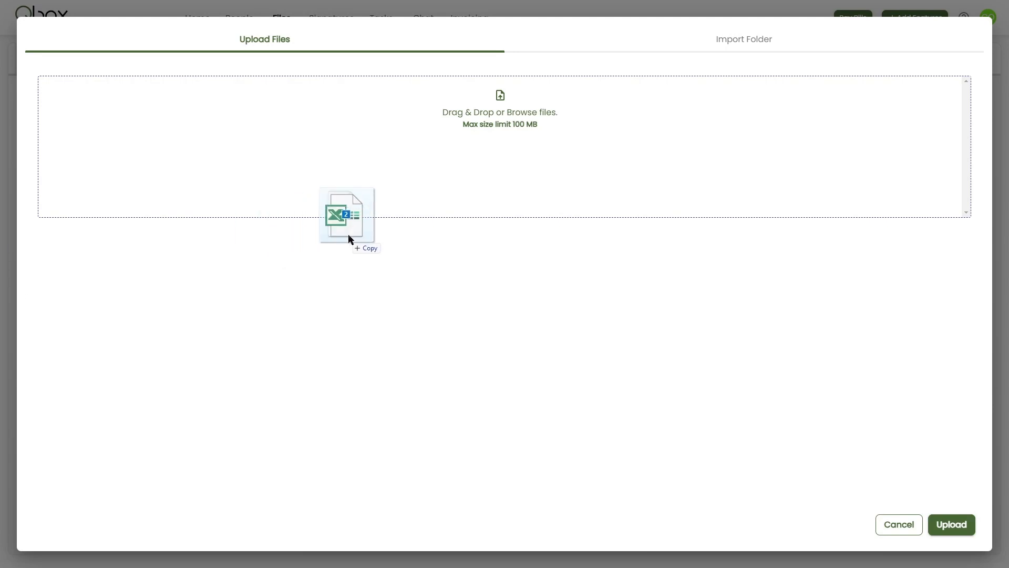
left_click_drag(348, 235, 371, 182)
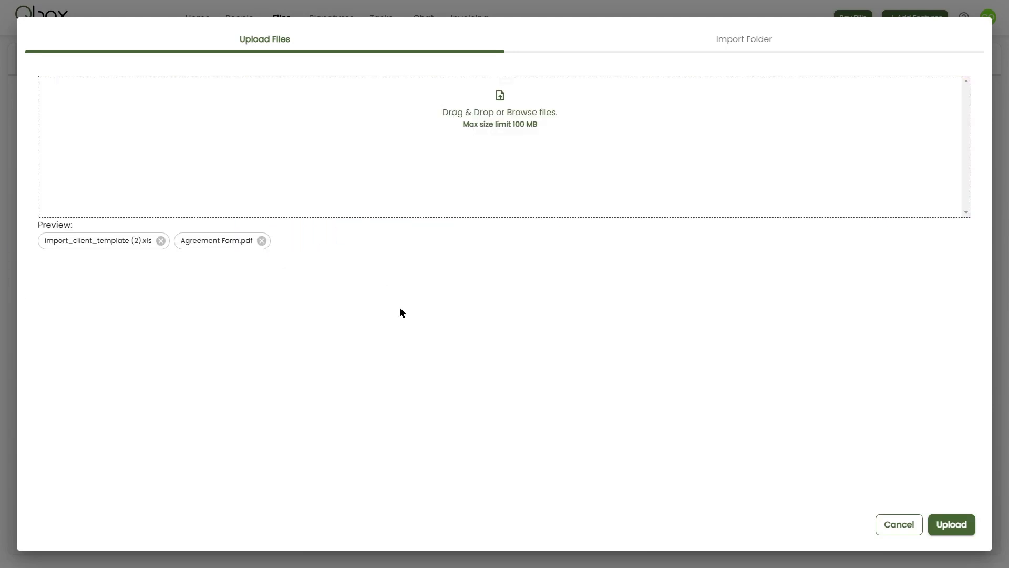
left_click(952, 524)
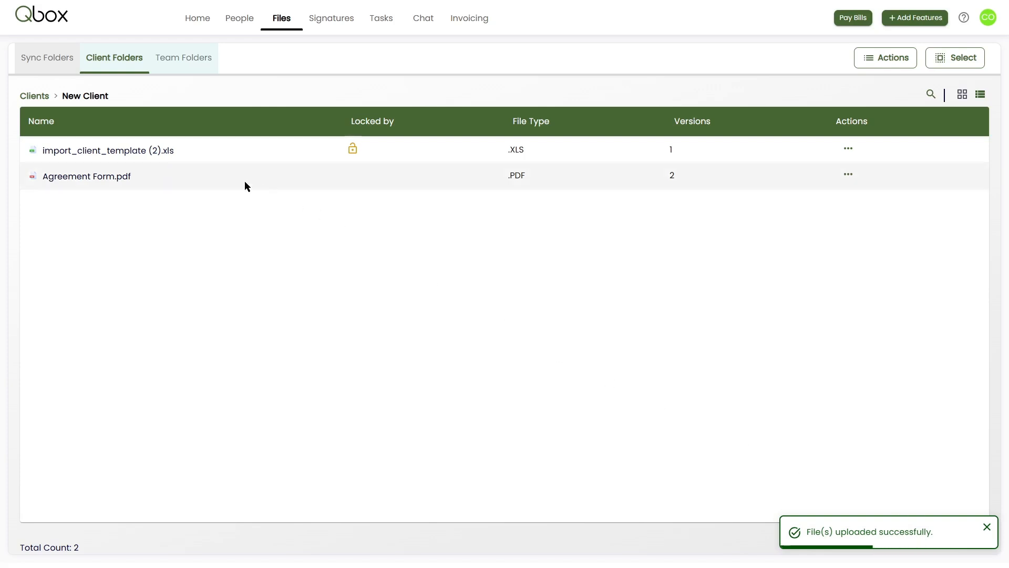
Open import_client_template (2).xls from the New Client folder for editing with the file locked.
left_click(167, 154)
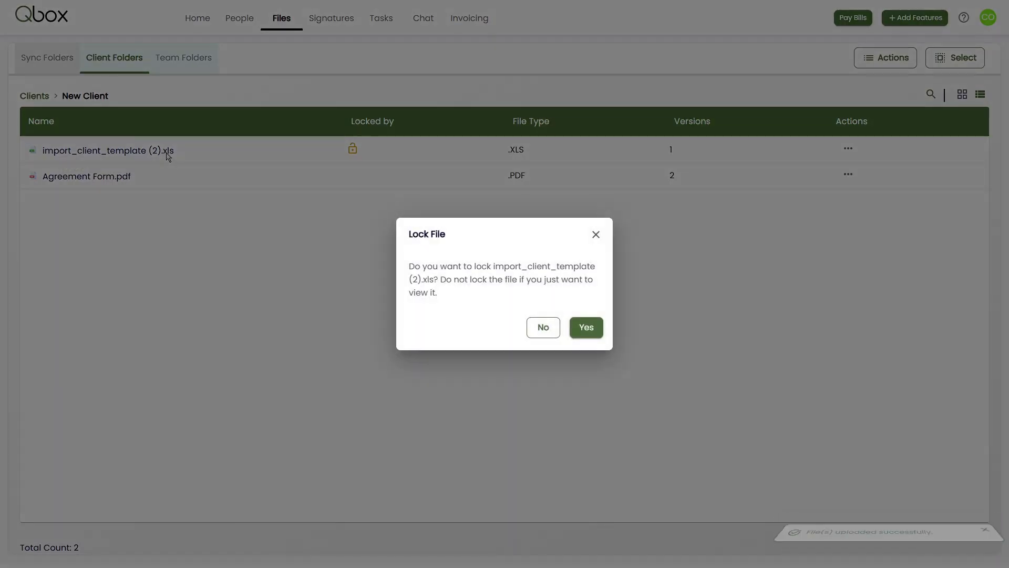
left_click(587, 329)
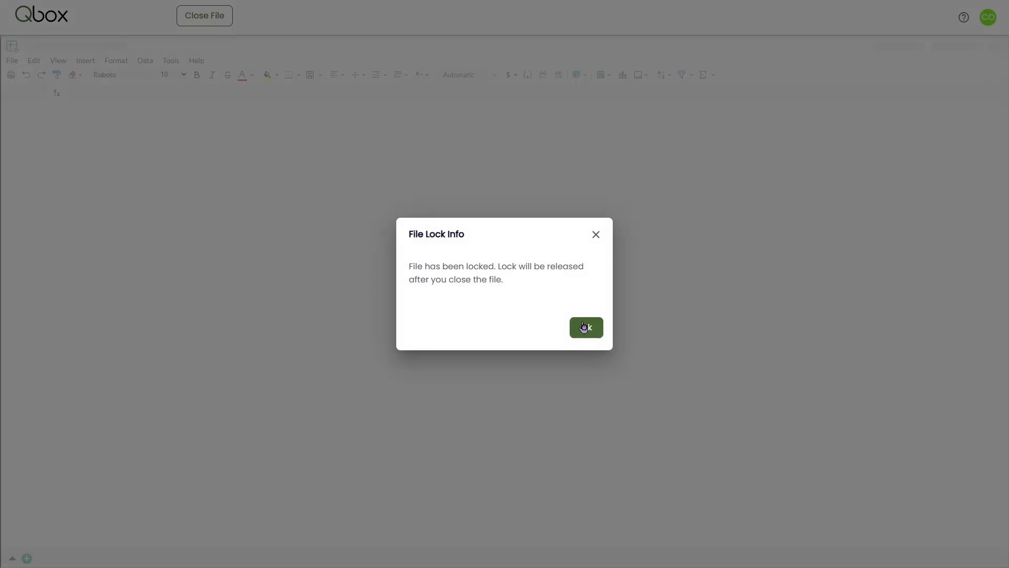
left_click(586, 328)
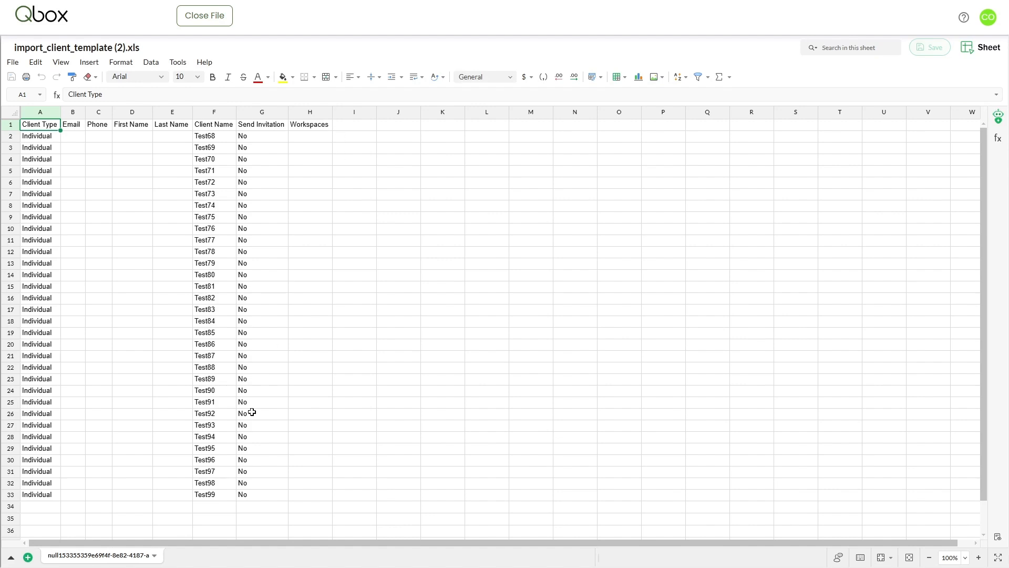
Fill row 34 of the sheet with client type Individual, client name Test100 and send invitation No.
left_click(216, 506)
type("Test100")
key("Return")
left_click(284, 497)
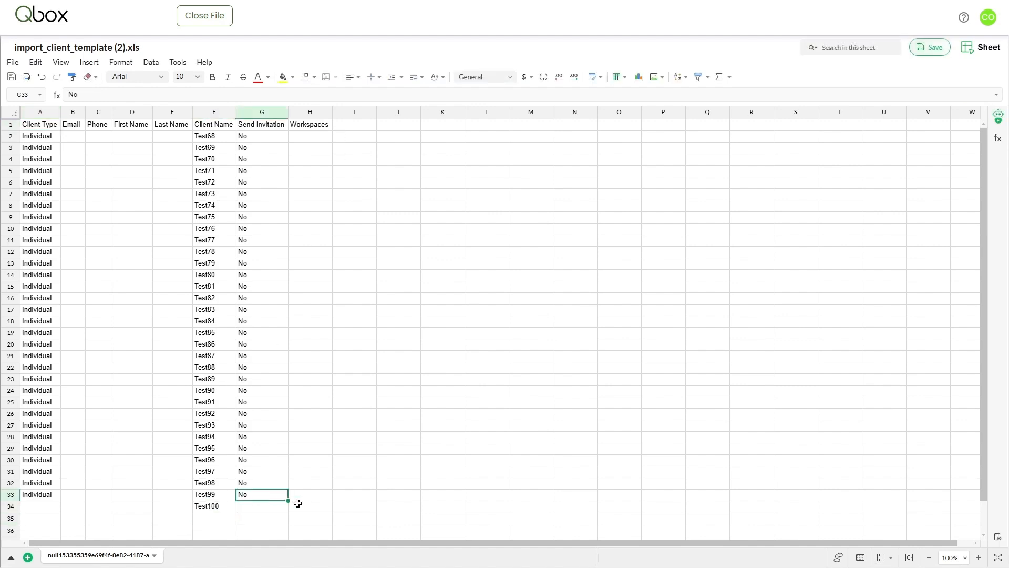
left_click_drag(288, 500, 289, 512)
left_click(51, 497)
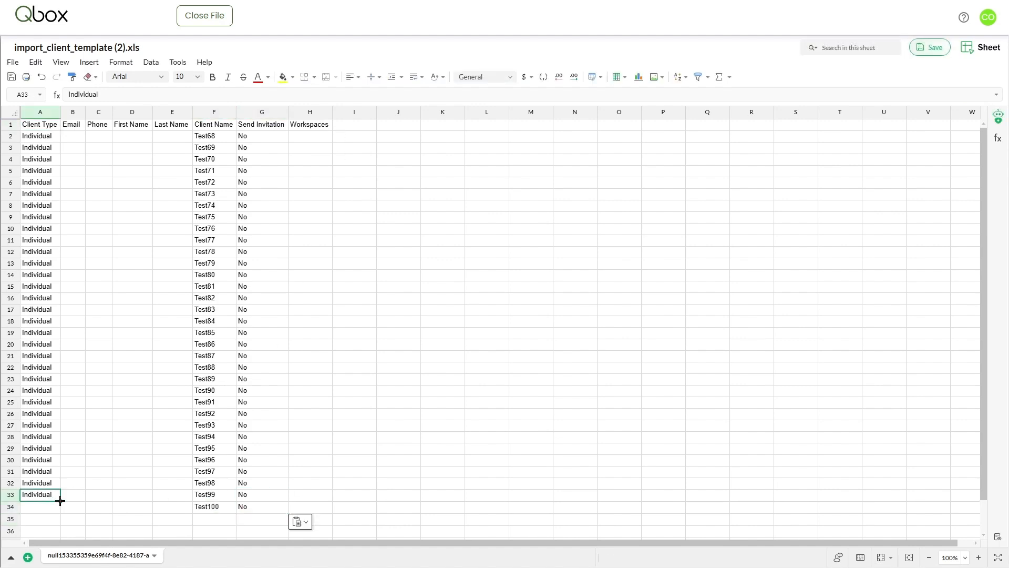
left_click_drag(60, 500, 60, 510)
left_click(98, 506)
Save the edited spreadsheet and close the file.
left_click(930, 48)
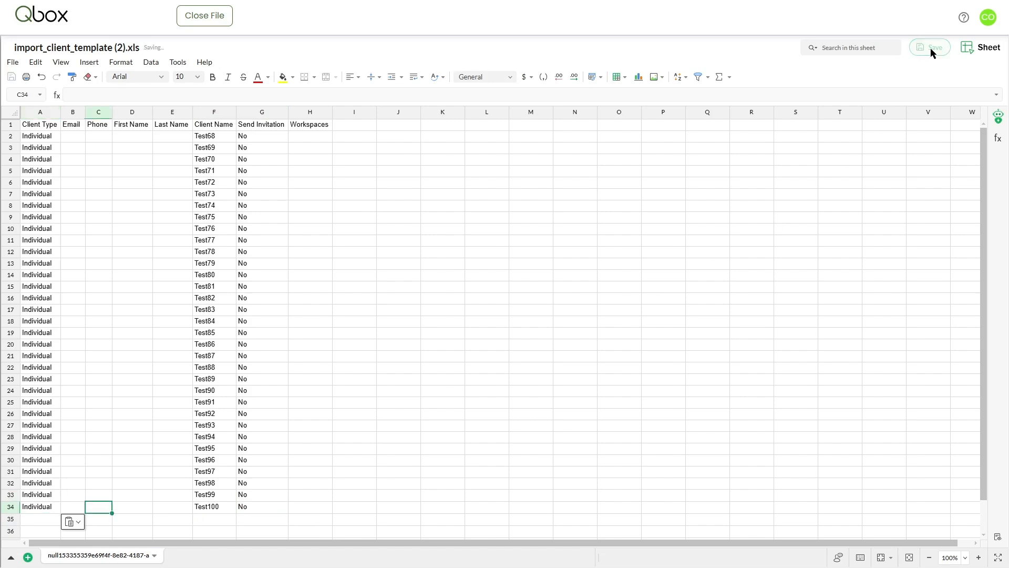
left_click(209, 21)
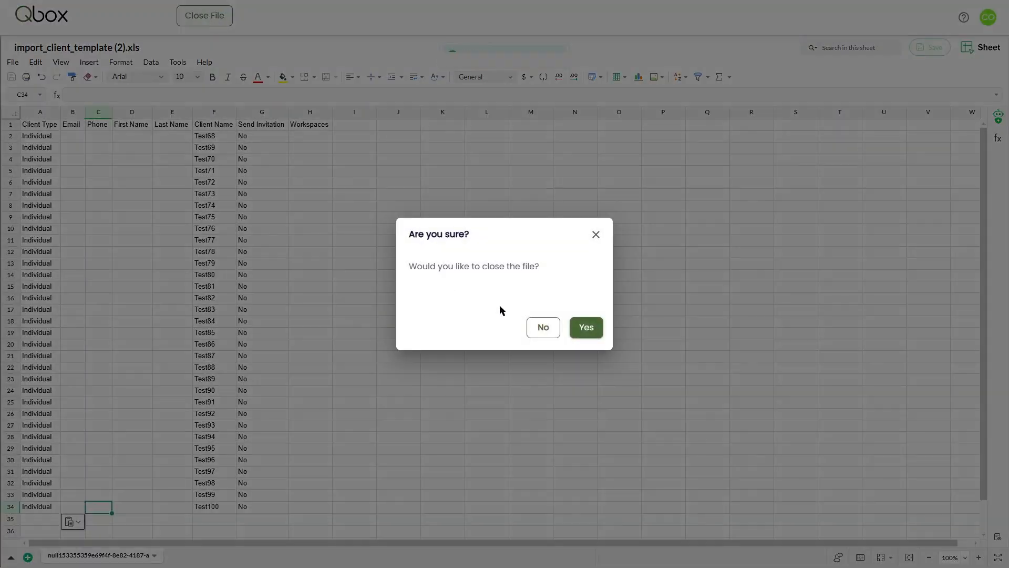
left_click(585, 328)
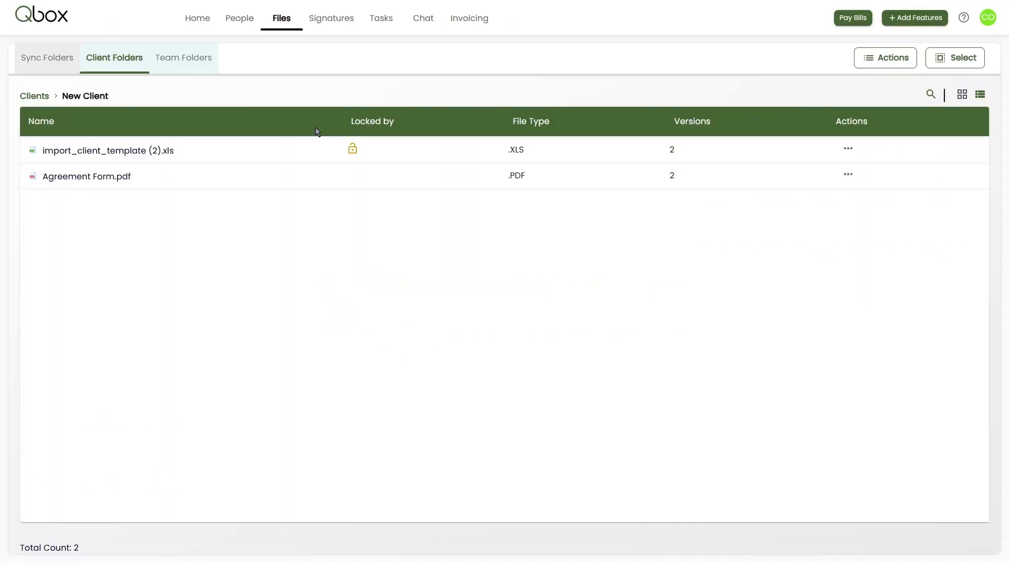
Start a new signature request using the existing Agreement Form.pdf from New Client's files.
left_click(341, 20)
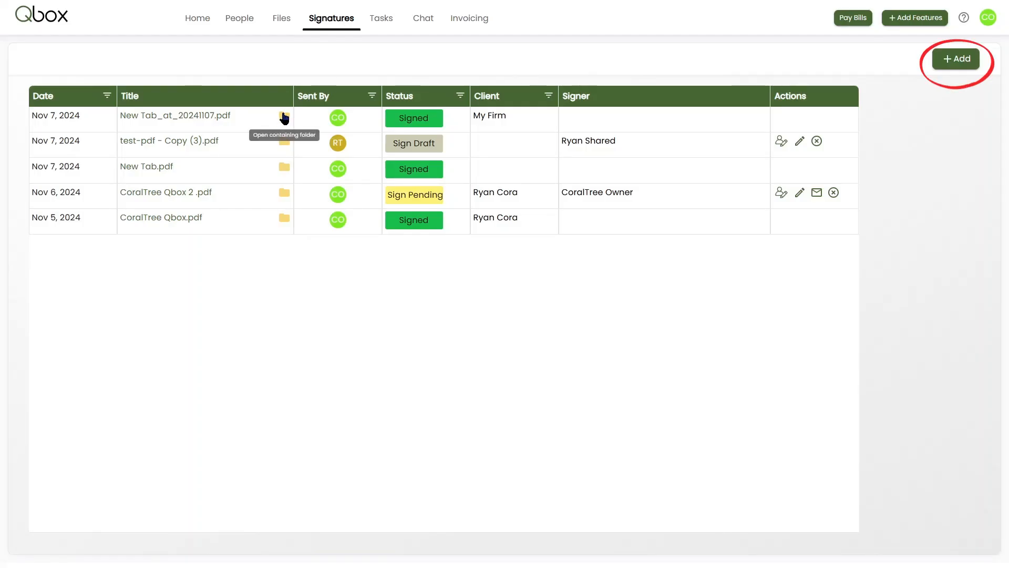
left_click(950, 62)
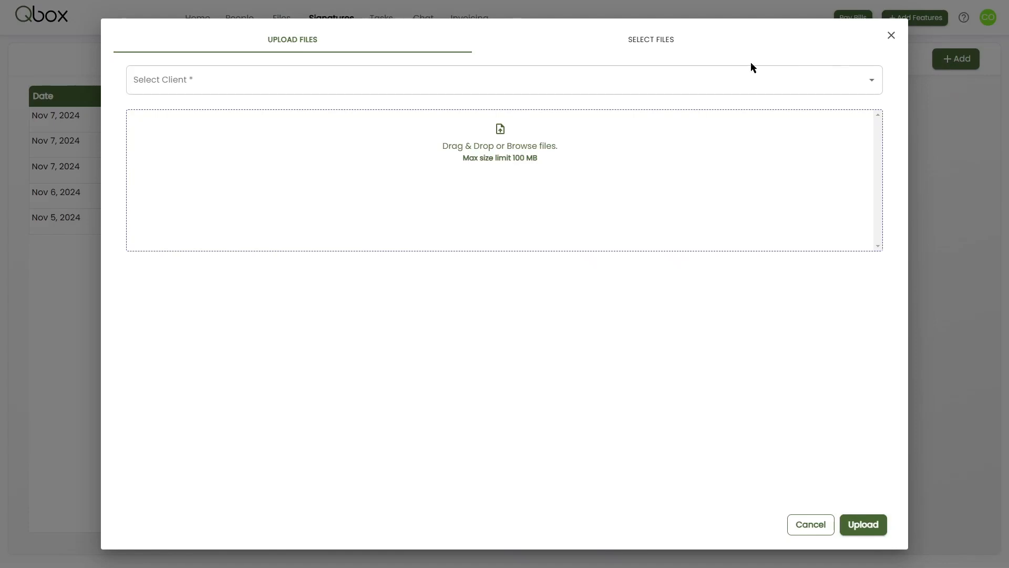
left_click(661, 46)
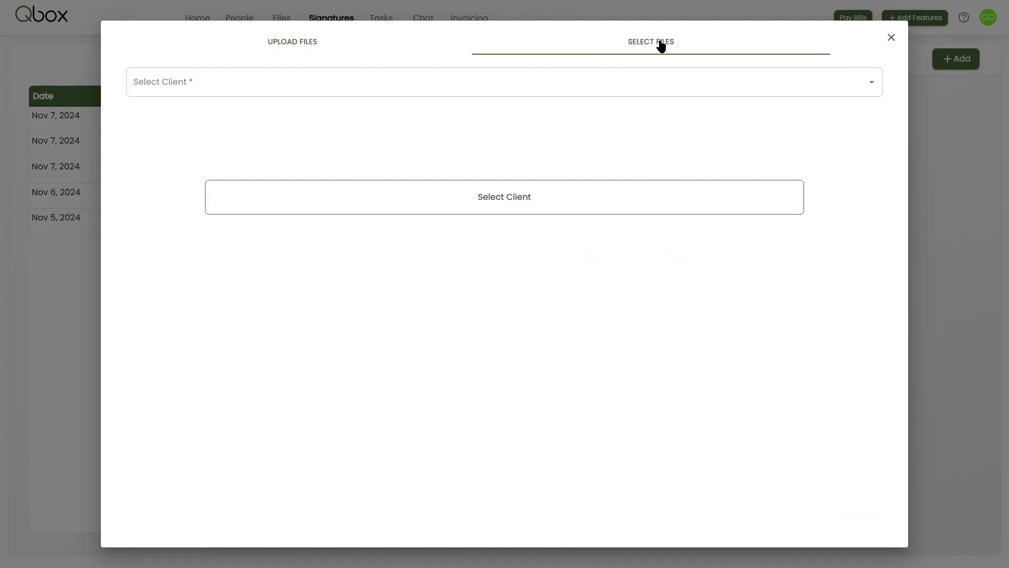
left_click(288, 83)
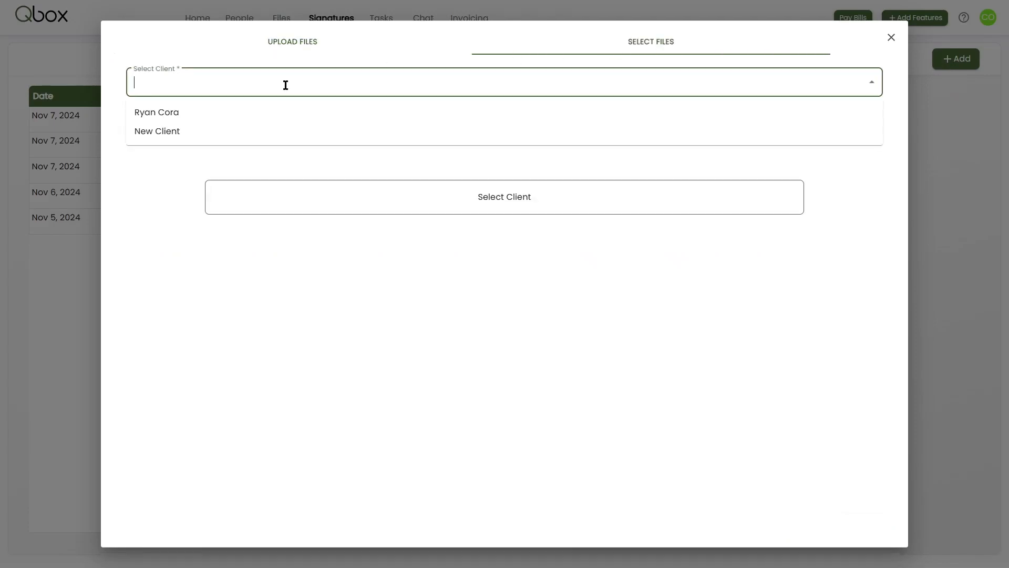
left_click(193, 132)
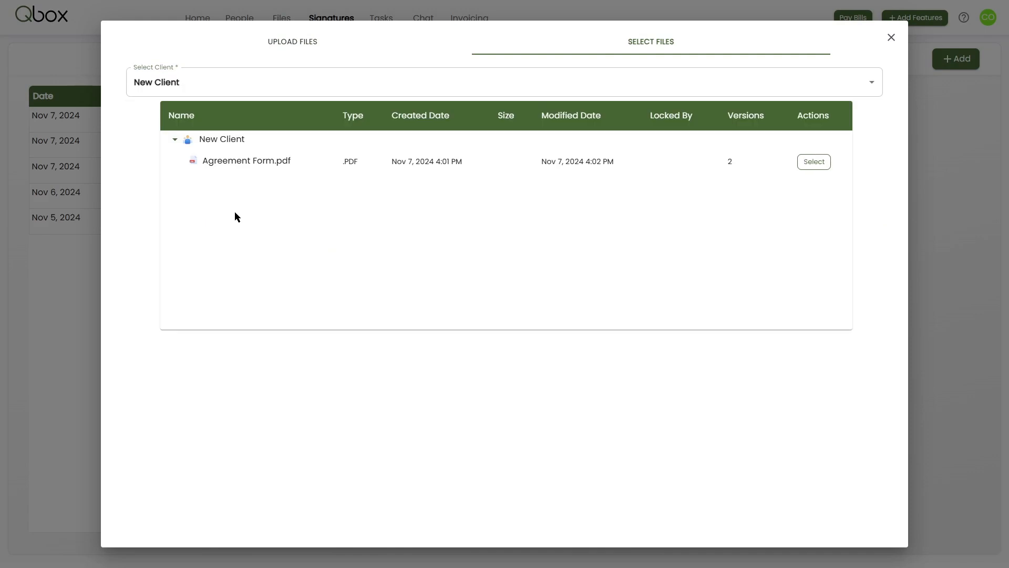
left_click(820, 163)
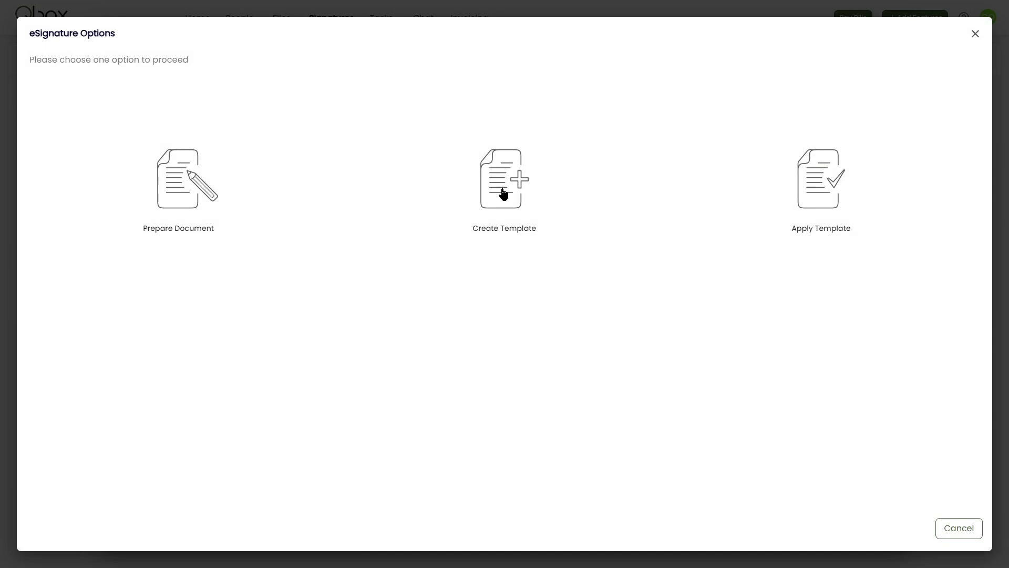
Choose to prepare the document, enforce the signature order and include your own signature.
left_click(177, 182)
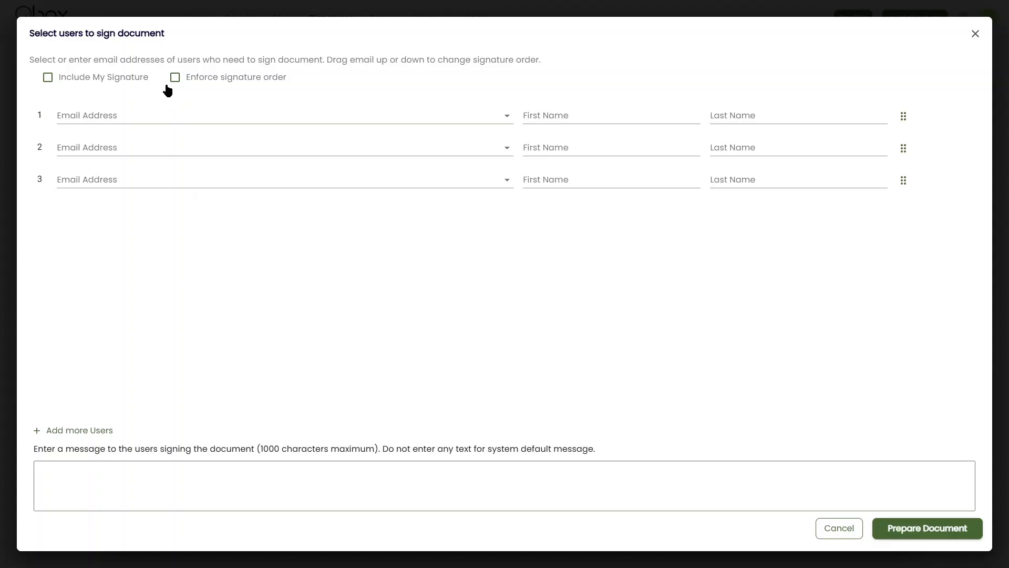
left_click(174, 78)
left_click(48, 78)
Enter the client's e-mail address for the second signer.
left_click(112, 141)
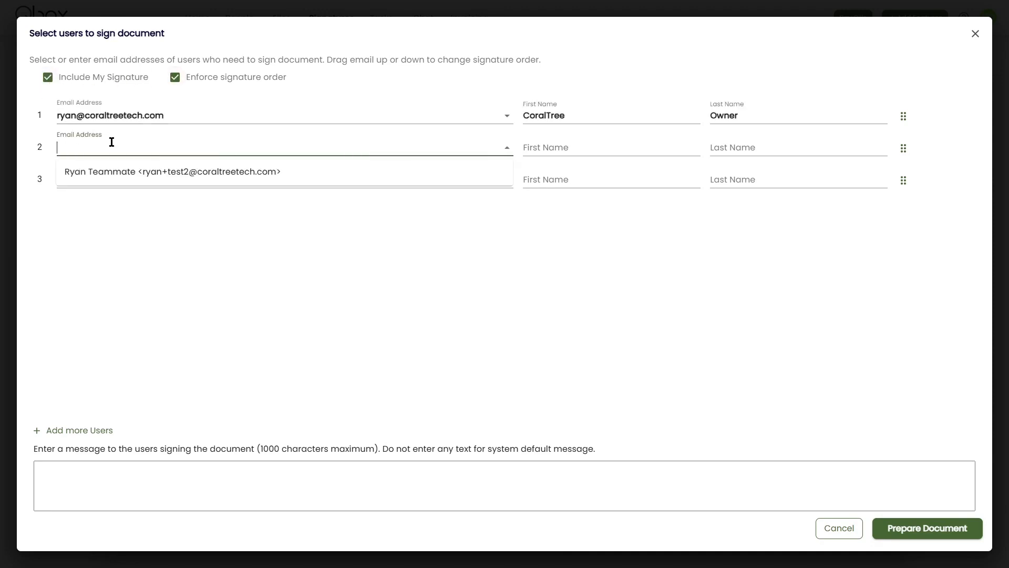
key("ctrl+v")
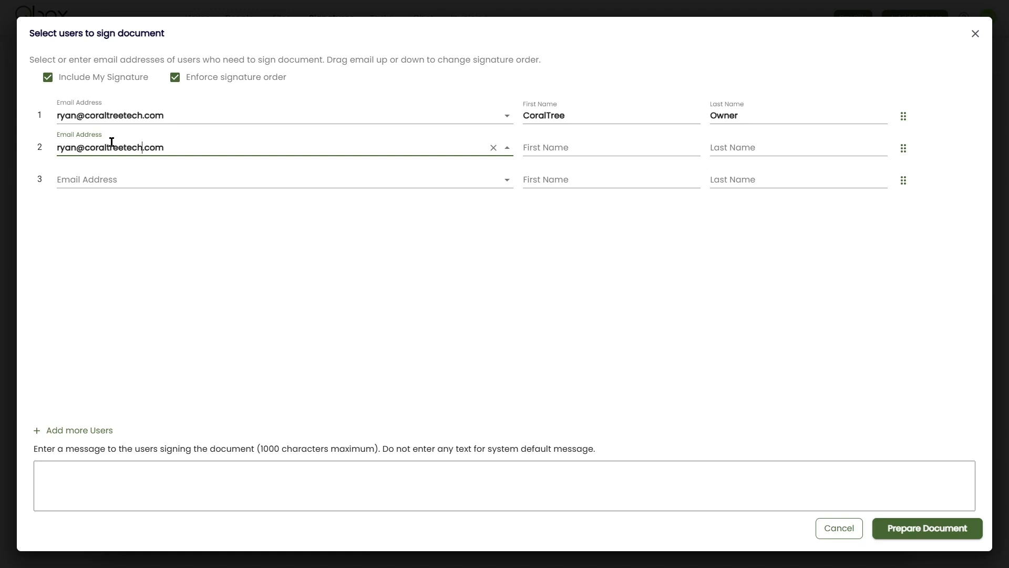
key("Left")
type("+new")
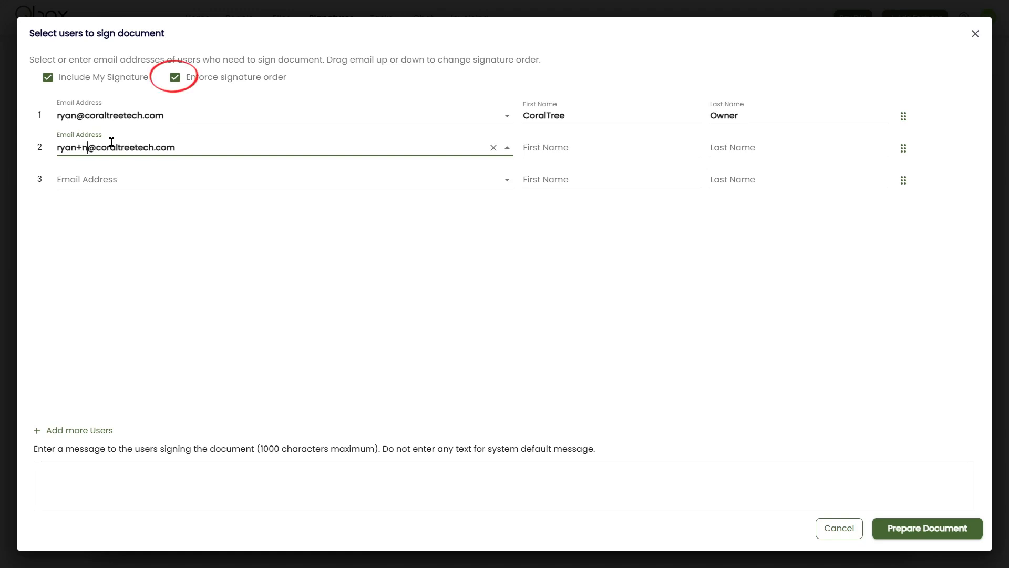
left_click(200, 285)
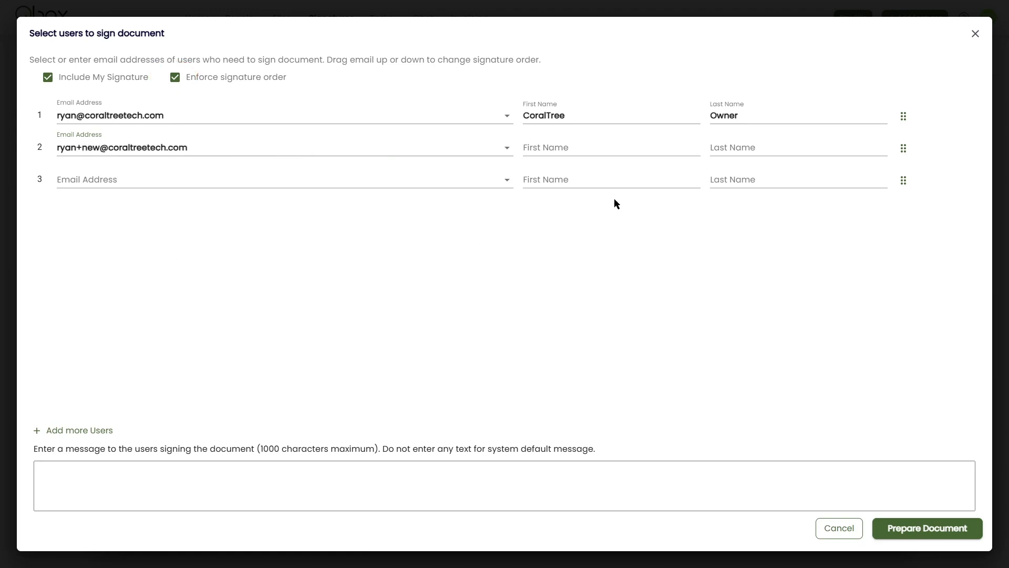
Set the second signer's first name to Client first and last name to Client last, and proceed to preparing the document.
left_click(573, 149)
type("Client first")
key("Tab")
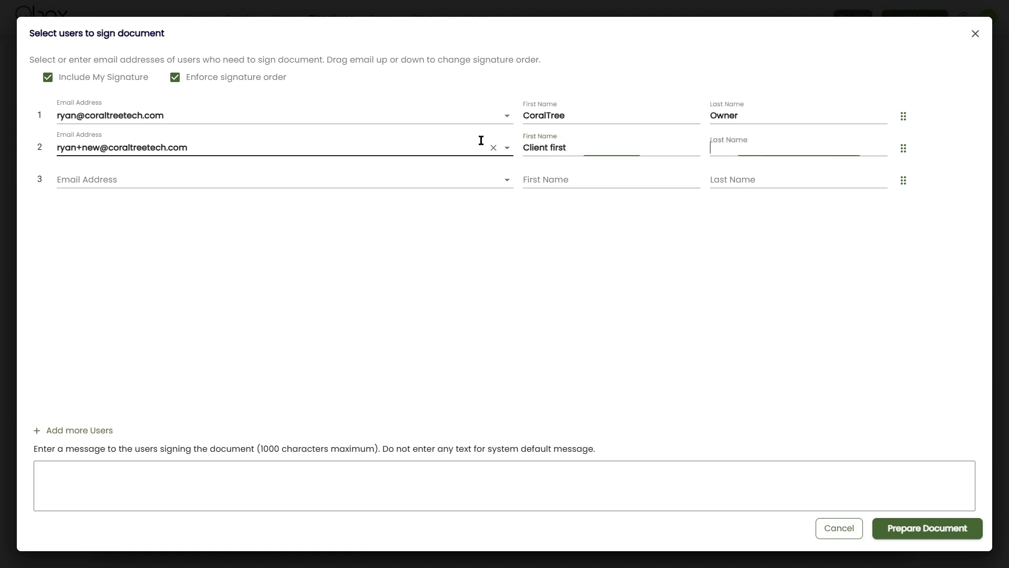
type("Client last")
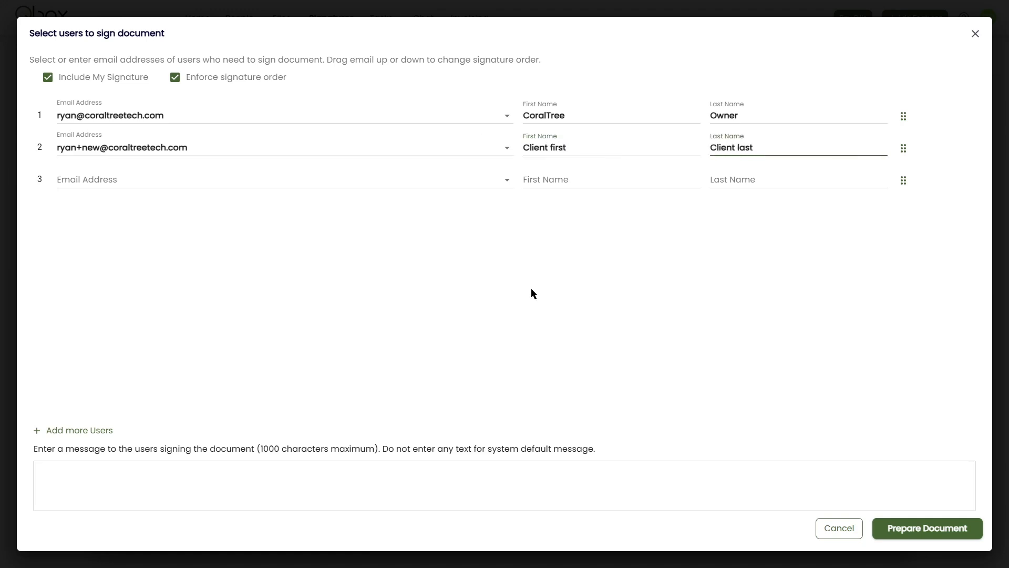
left_click(547, 325)
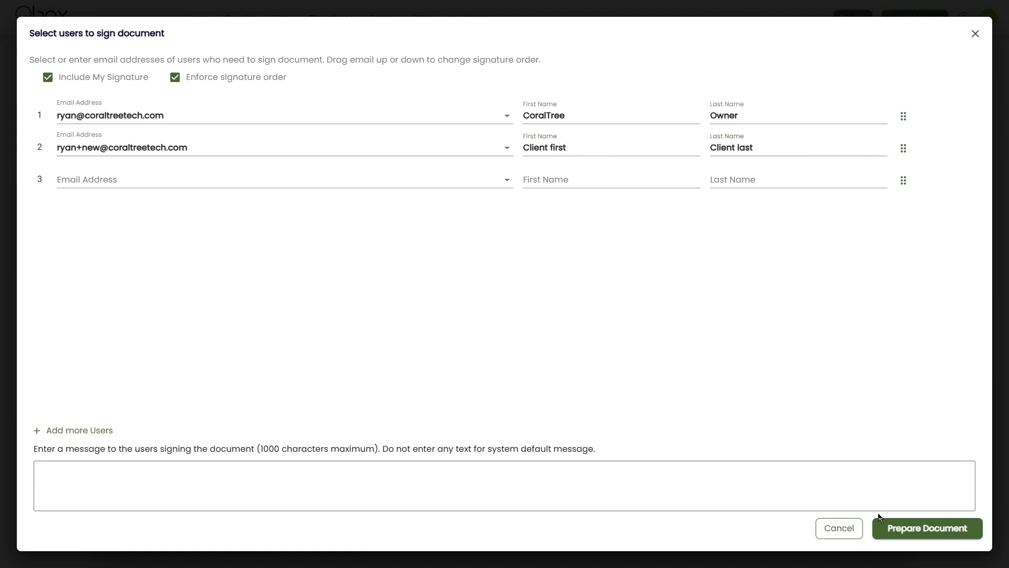
left_click(911, 531)
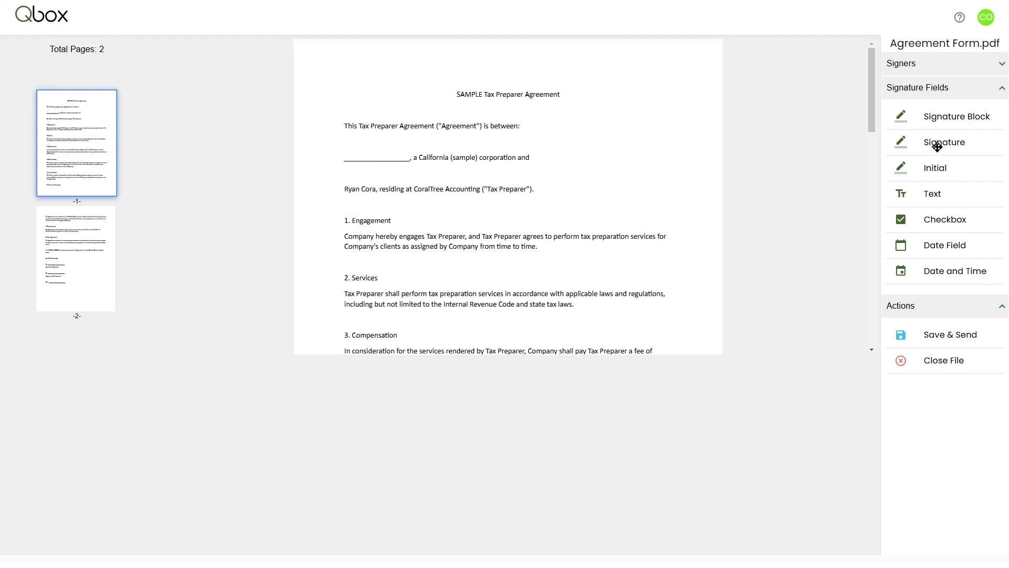
Place a Text field on the blank party-name line of page 1 and assign it to CoralTree Owner.
mouse_move(934, 195)
left_mouse_down()
mouse_move(384, 155)
mouse_move(392, 149)
left_mouse_up()
left_click(393, 150)
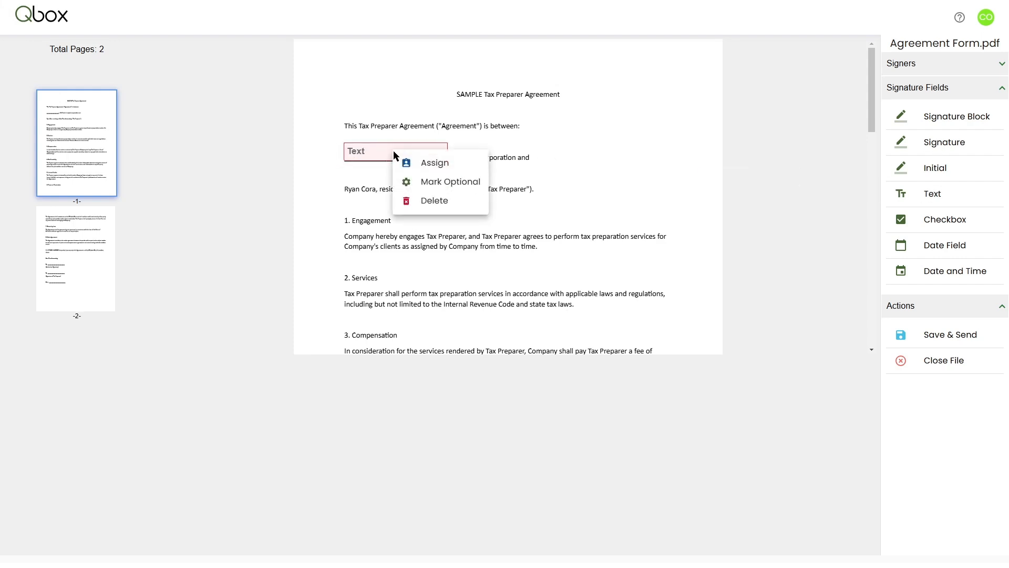
left_click(418, 165)
left_click(483, 288)
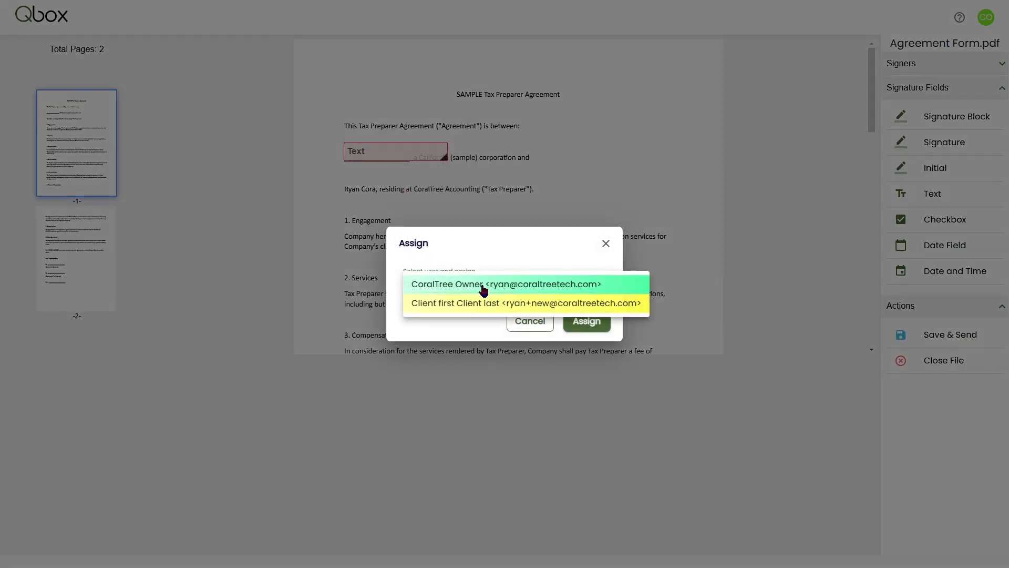
left_click(484, 287)
left_click(588, 320)
Place a Signature field on the Authorized Signatory line of page 2 and assign it to CoralTree Owner.
scroll(587, 315, "down", 5)
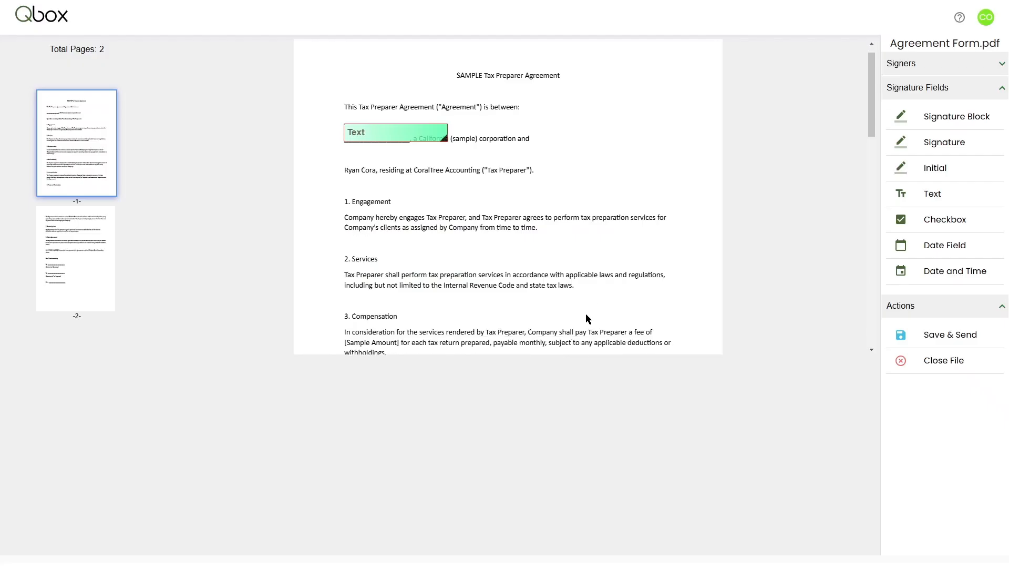
scroll(585, 314, "down", 10)
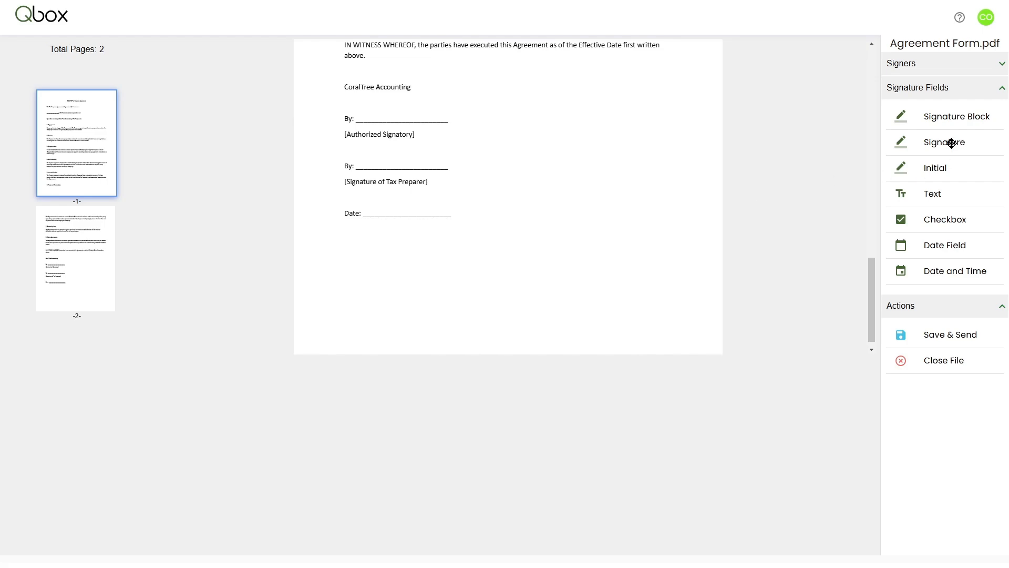
left_click_drag(950, 142, 404, 112)
right_click(403, 111)
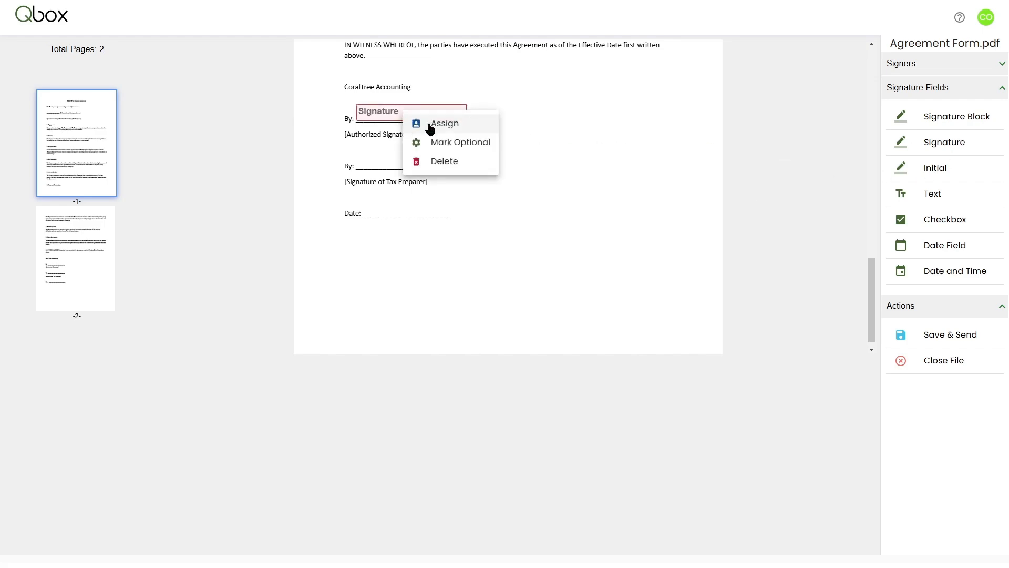
left_click(430, 124)
left_click(586, 321)
Place a Signature field on the Signature of Tax Preparer line and assign it to Client first Client last.
mouse_move(950, 142)
left_mouse_down()
mouse_move(462, 186)
mouse_move(402, 159)
left_mouse_up()
right_click(402, 159)
left_click(430, 172)
left_click(489, 284)
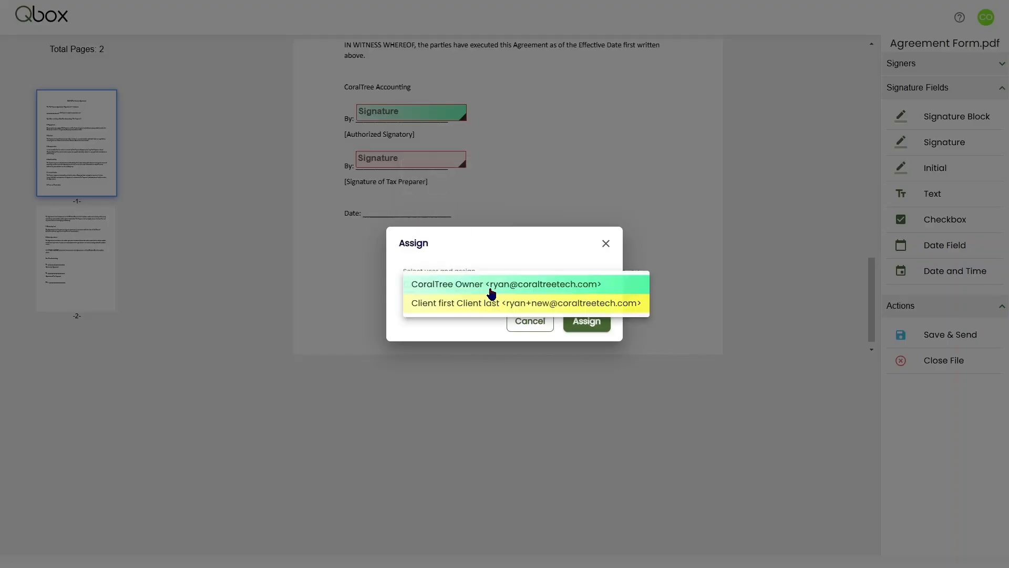
left_click(491, 300)
left_click(595, 326)
Place a Date Field on the Date line of page 2 and assign it to Client first Client last.
left_click_drag(913, 244, 410, 212)
right_click(412, 208)
left_click(447, 219)
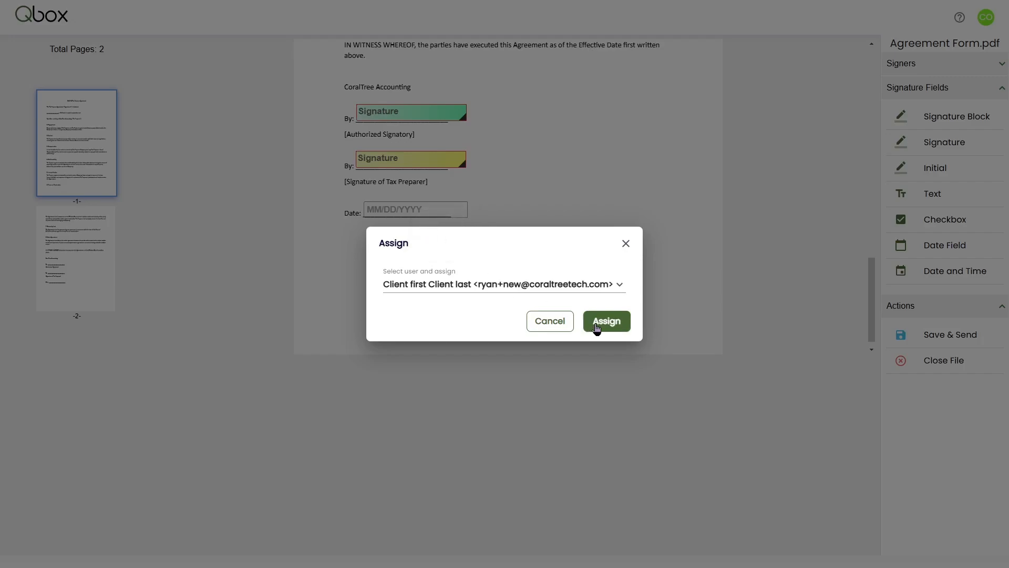
left_click(602, 326)
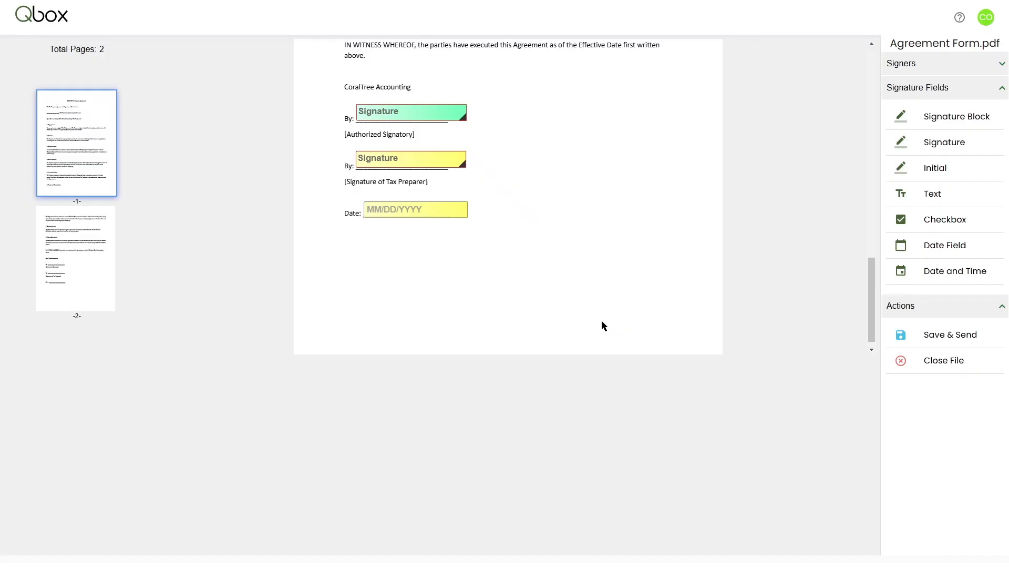
Save and send the prepared agreement, view it for signing and accept the Electronic Signature Consent Agreement.
left_click(934, 335)
left_click(565, 329)
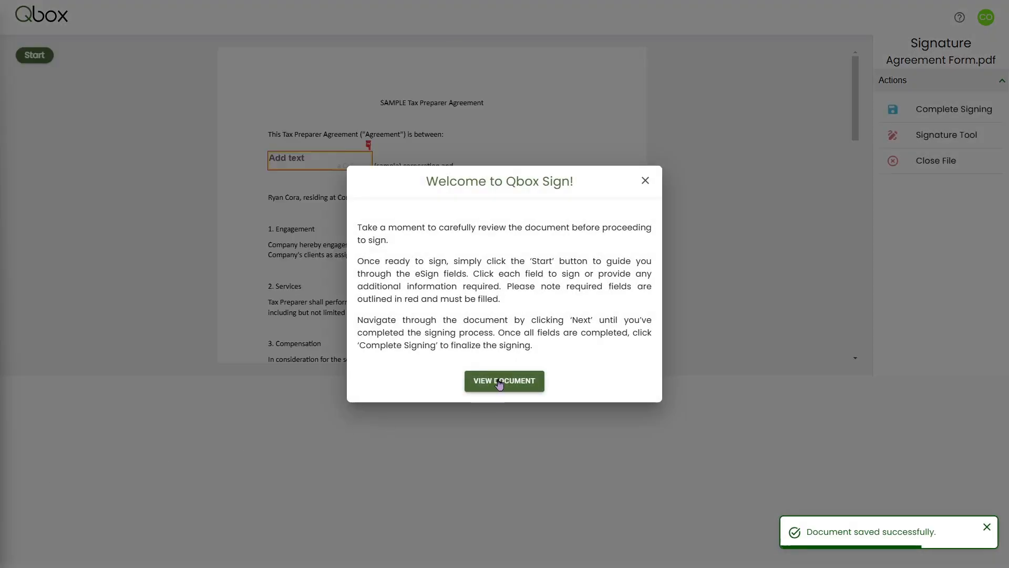
left_click(499, 382)
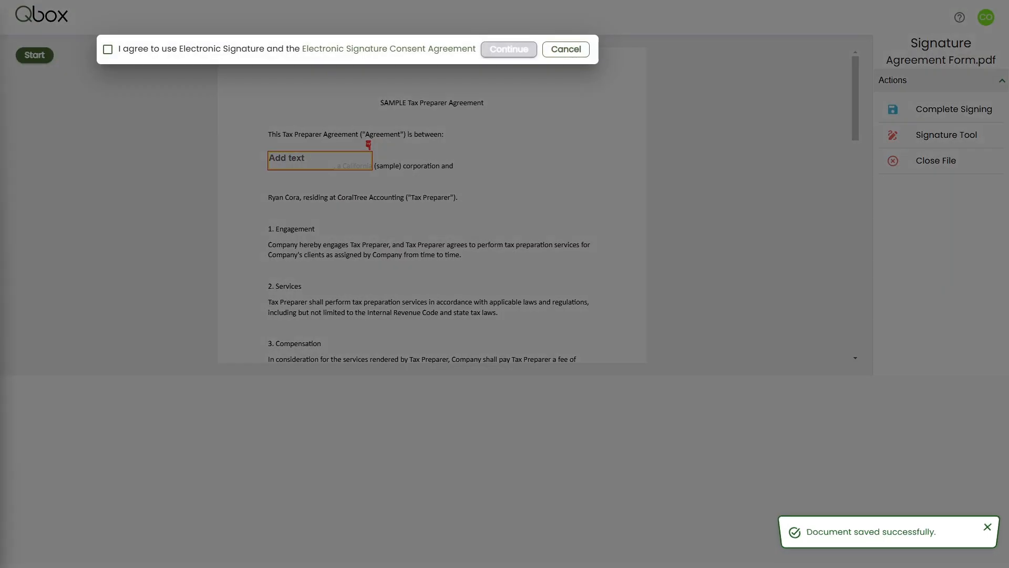
left_click(108, 49)
left_click(497, 50)
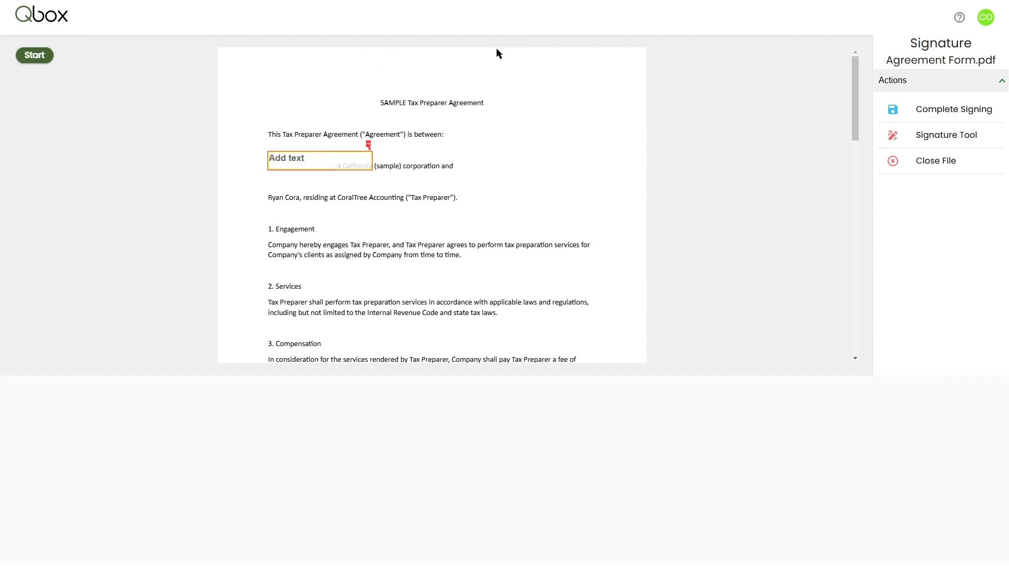
Complete the signing by filling in the page 1 text field and drawing a signature on the Authorized Signatory line.
left_click(298, 159)
scroll(350, 228, "down", 15)
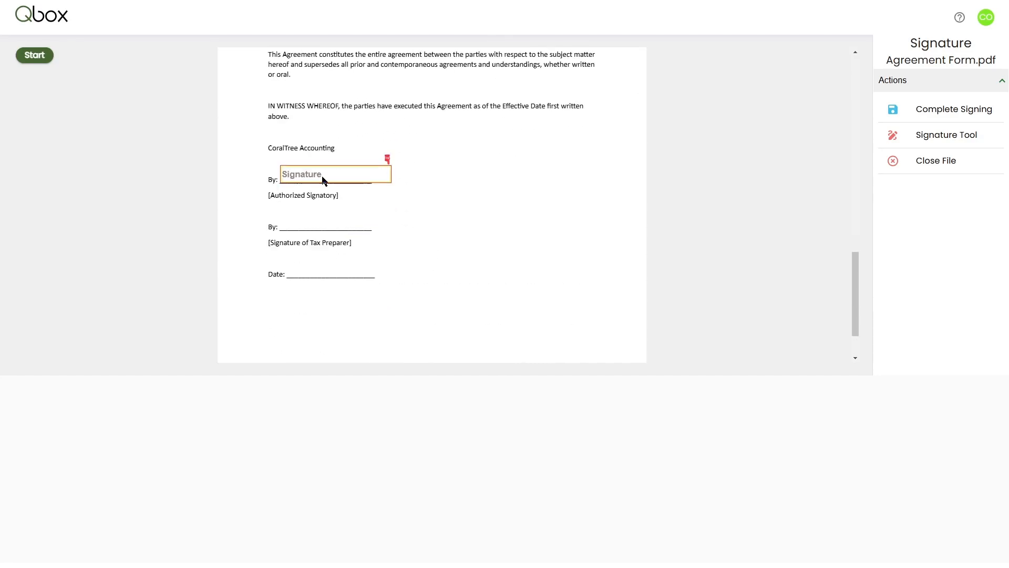
left_click(322, 177)
left_click(453, 202)
mouse_move(415, 288)
left_mouse_down()
mouse_move(438, 279)
mouse_move(540, 287)
left_mouse_up()
left_click(632, 415)
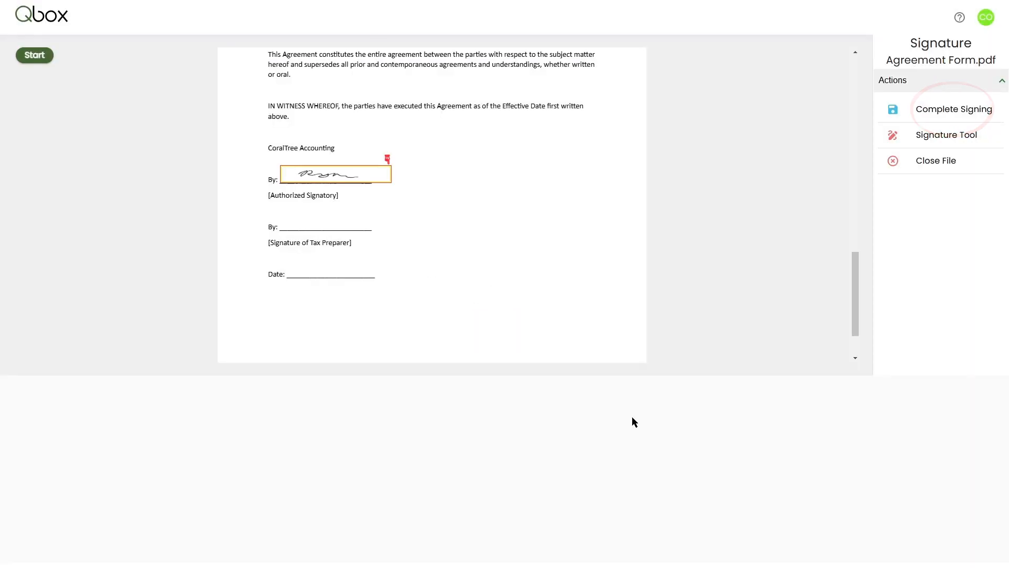
left_click(959, 110)
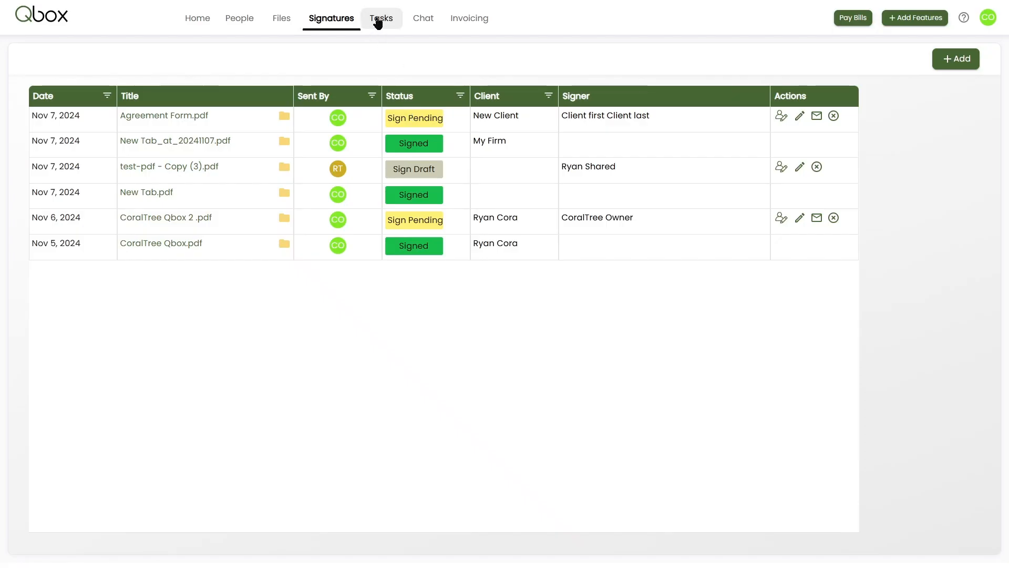
Create a task titled Process payroll, assigned to CoralTree Owner and linked to New Client.
left_click(377, 23)
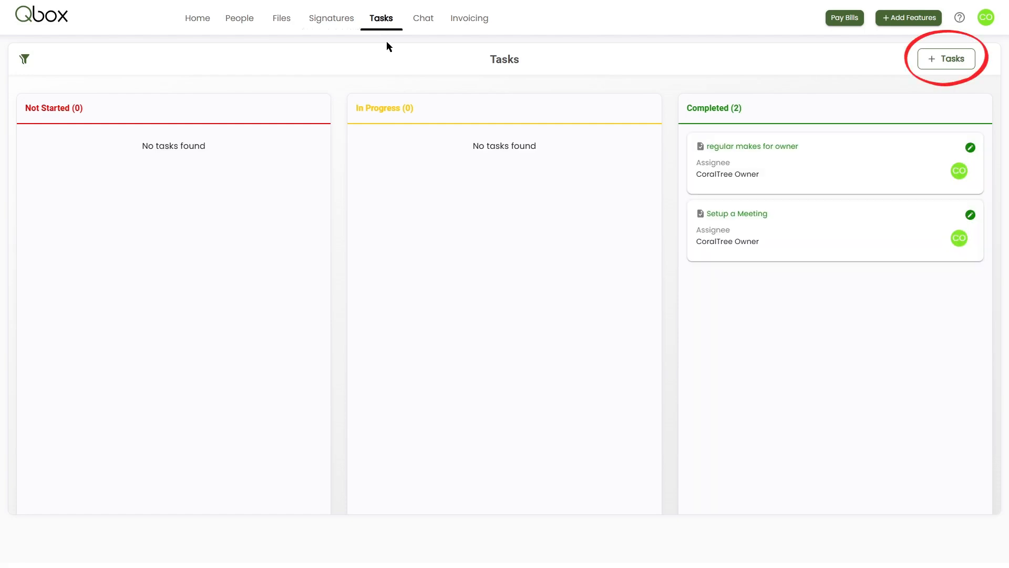
left_click(943, 61)
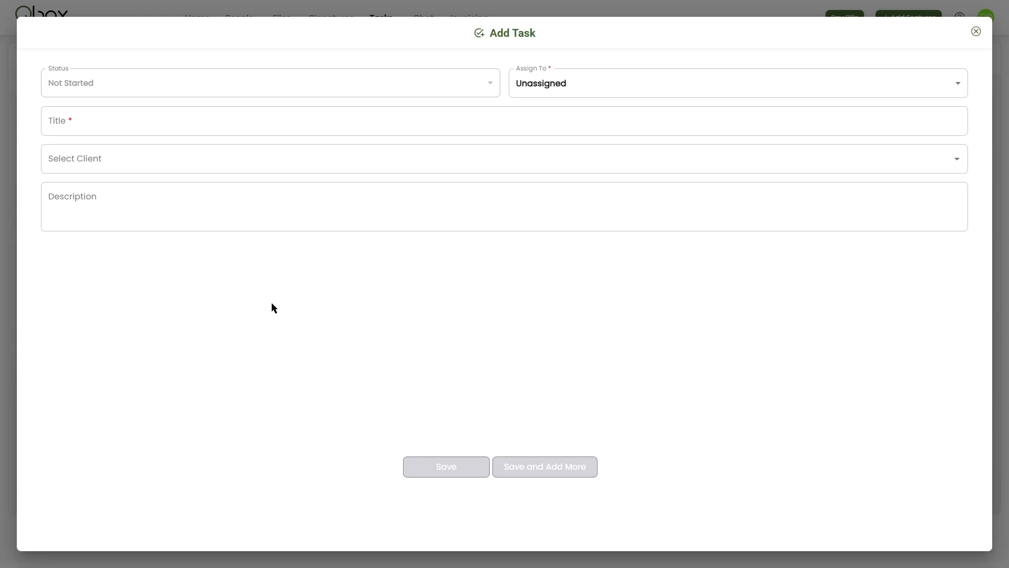
left_click(563, 88)
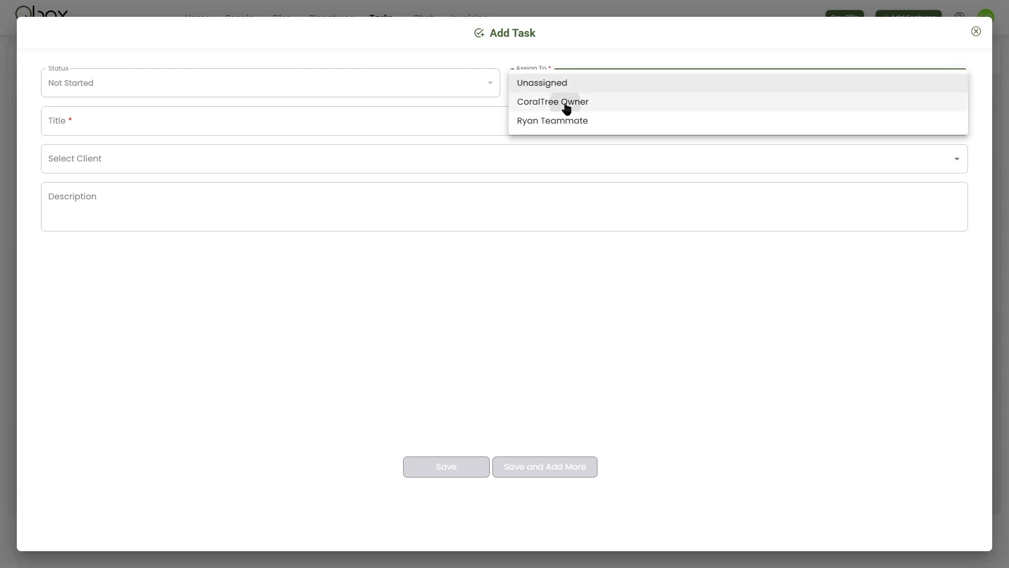
left_click(565, 103)
left_click(437, 122)
type("Process payroll")
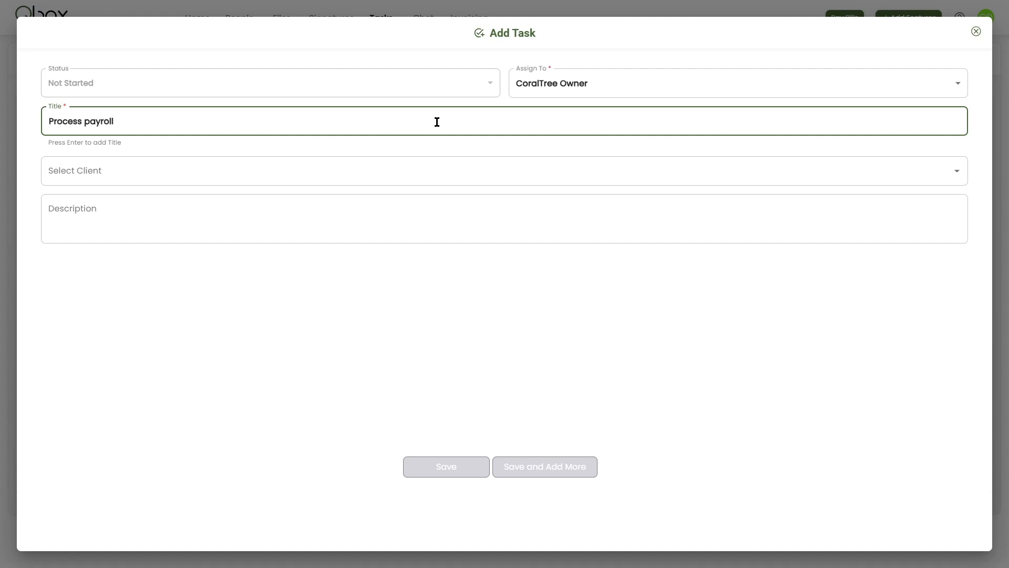
left_click(421, 169)
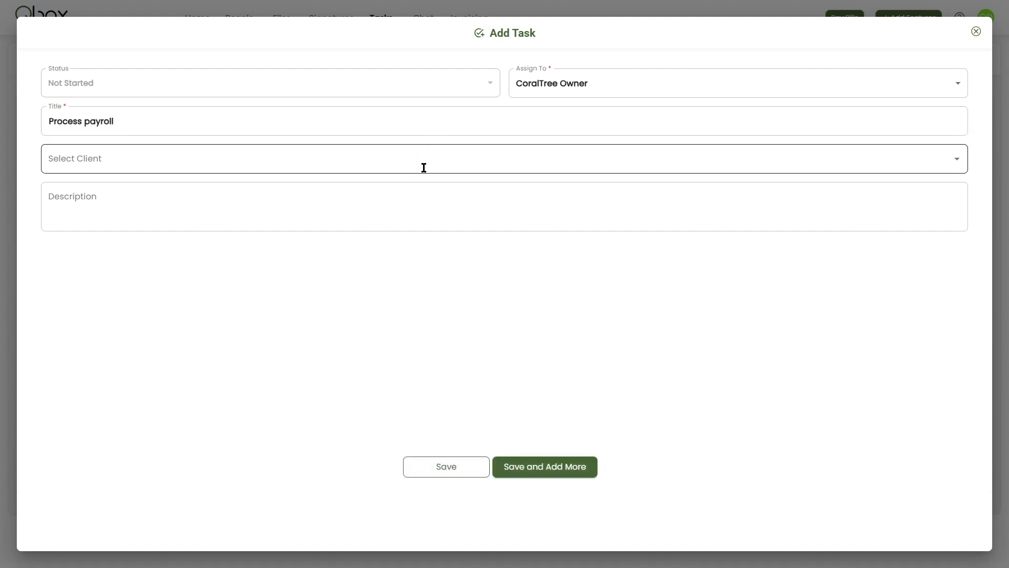
left_click(288, 209)
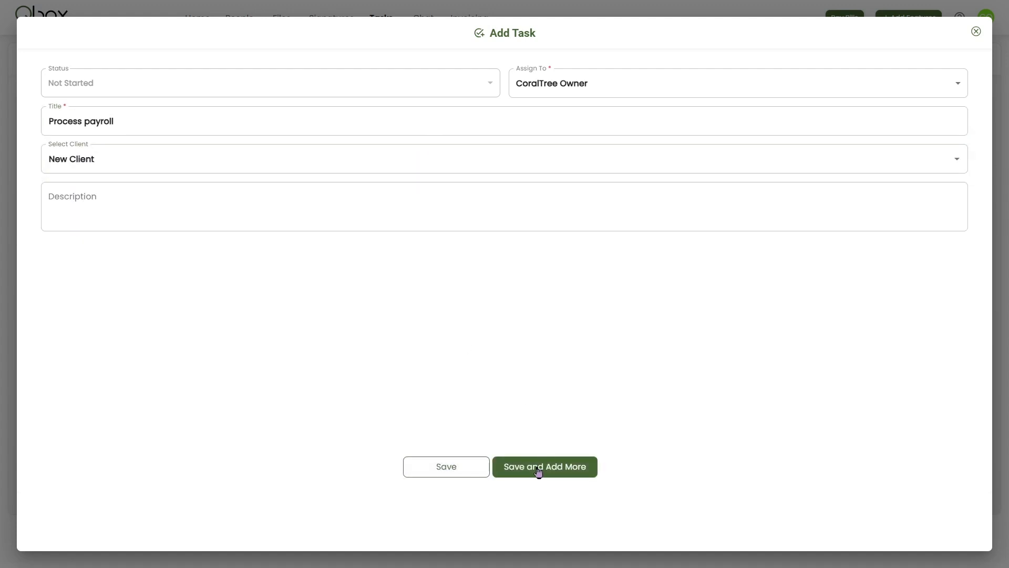
left_click(457, 467)
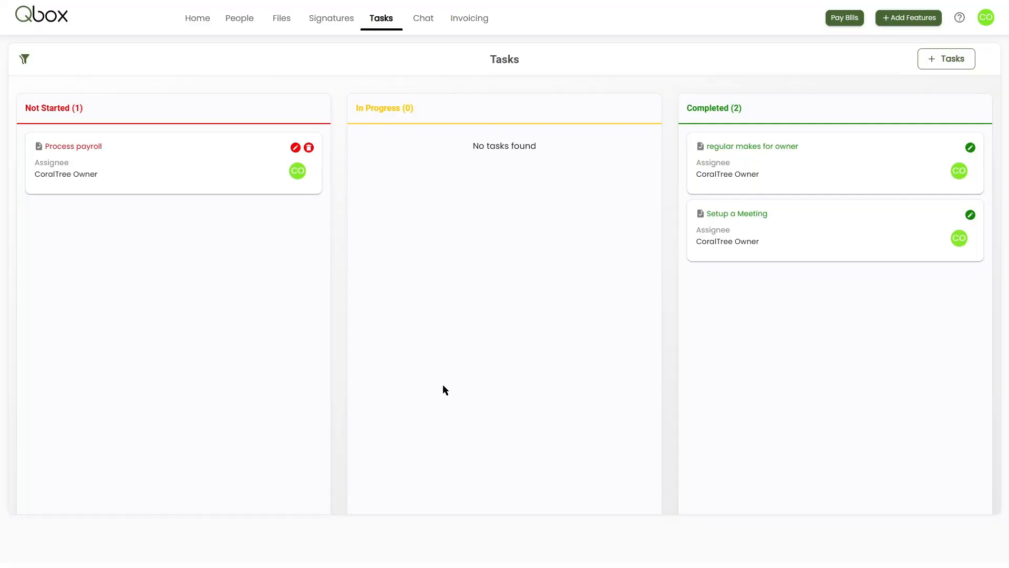
Review the details of the Process payroll task and move it from Not Started to Completed.
left_click(90, 150)
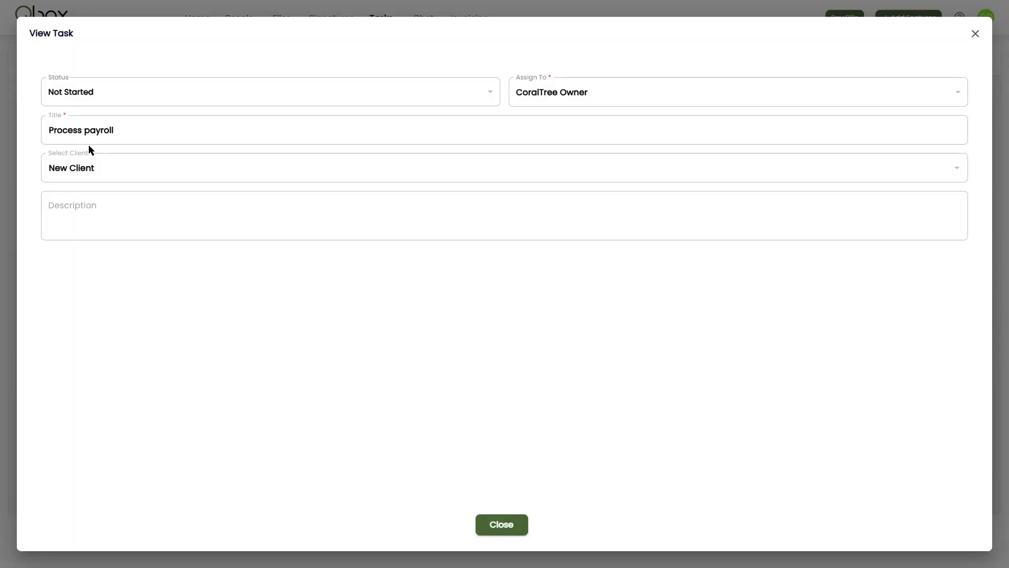
left_click(501, 524)
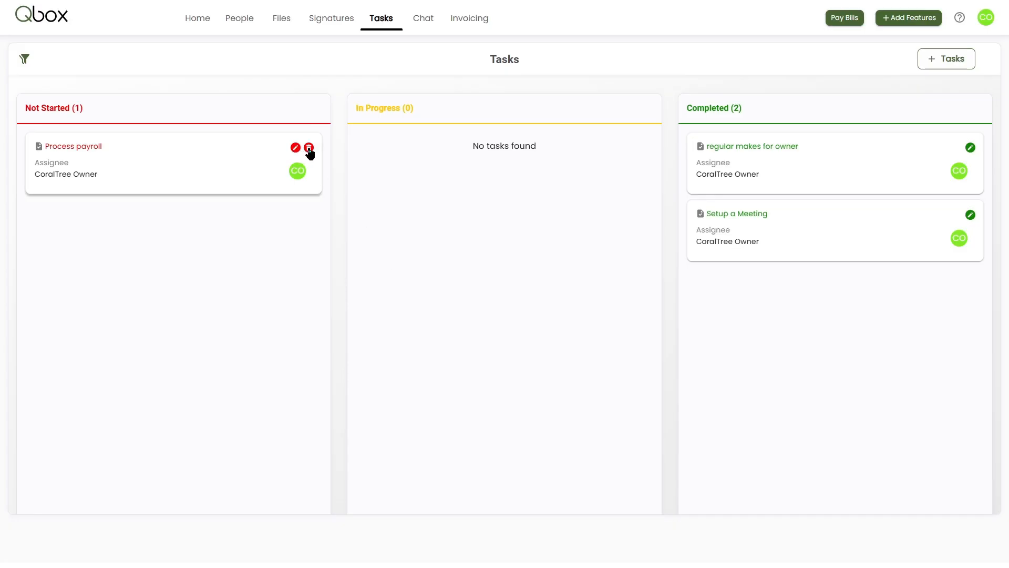
left_click_drag(86, 151, 735, 170)
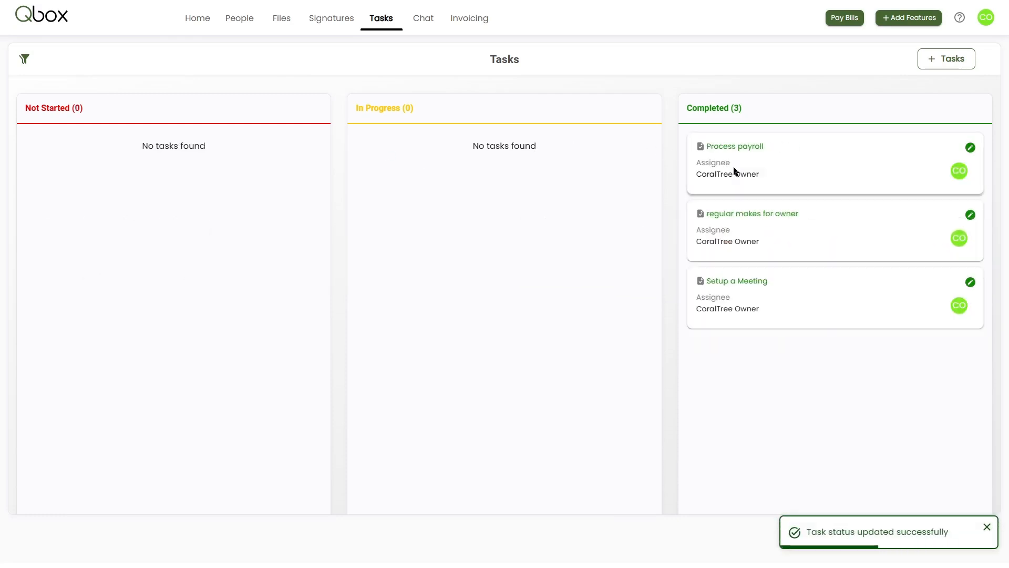
Show the task filters and review the available Task View options without changing the selection.
left_click(24, 59)
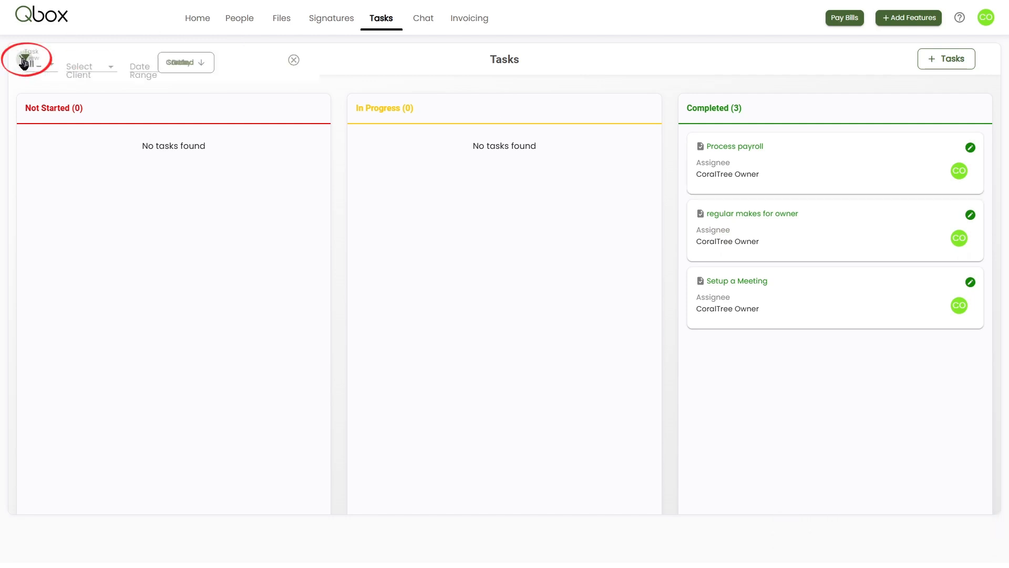
left_click(169, 67)
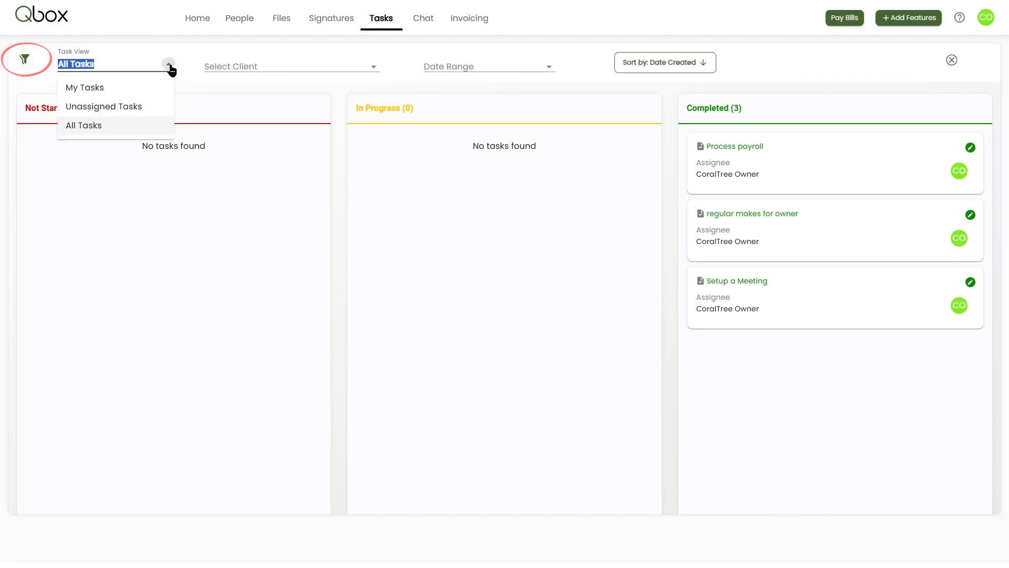
left_click(144, 181)
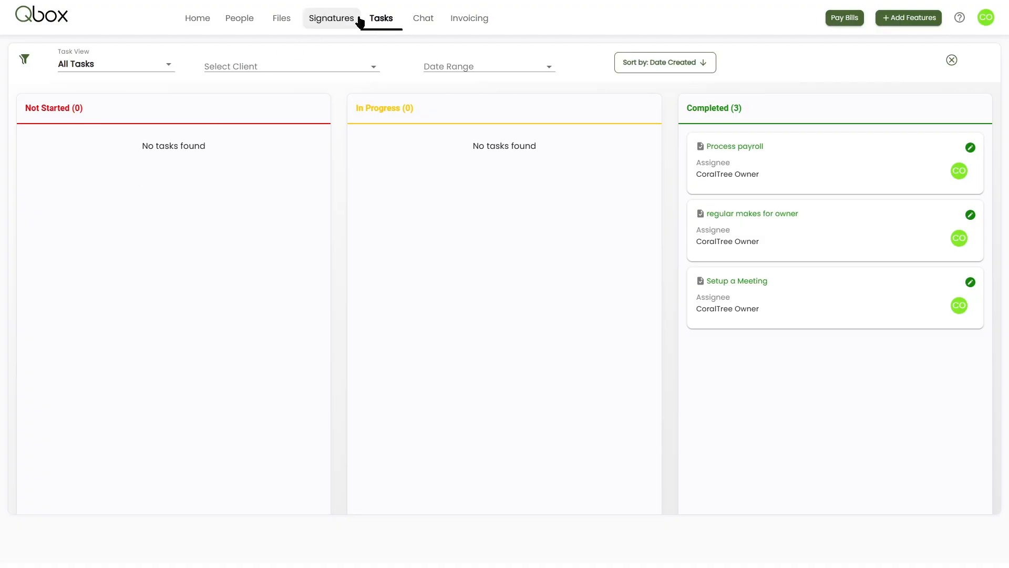
Start a new chat and add the client, rather than the teammate, as its user.
left_click(422, 21)
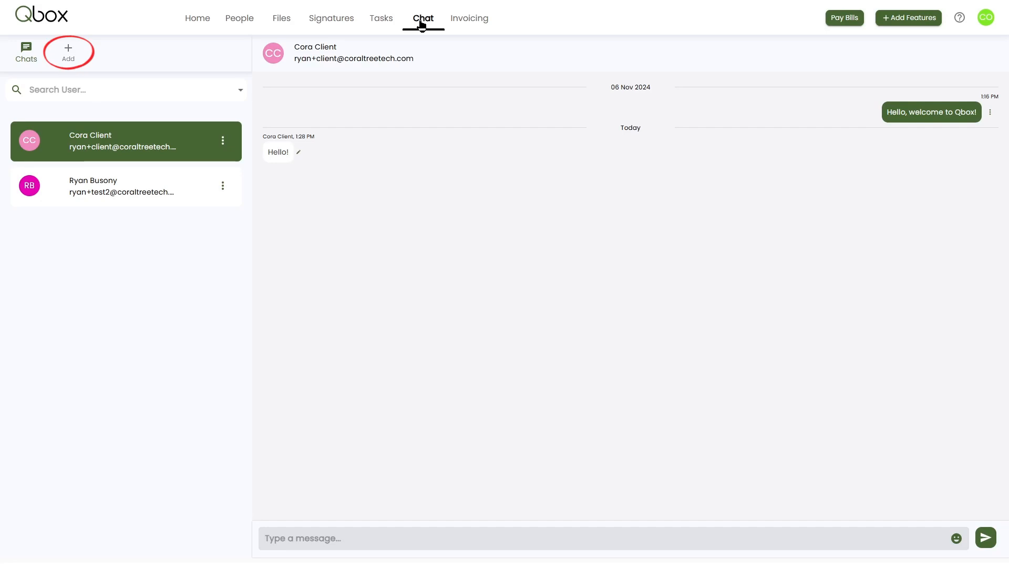
left_click(69, 52)
left_click(95, 89)
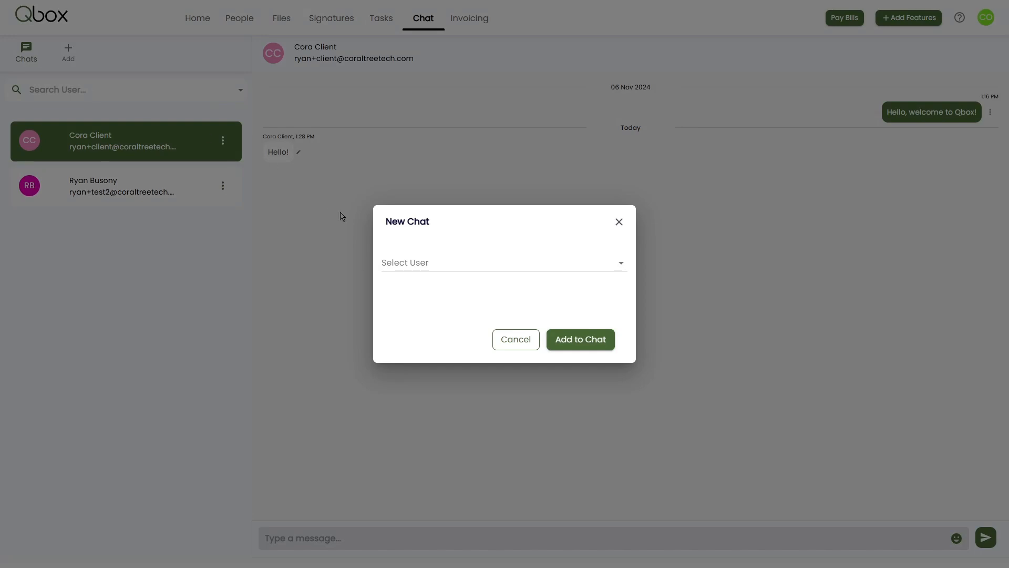
left_click(622, 267)
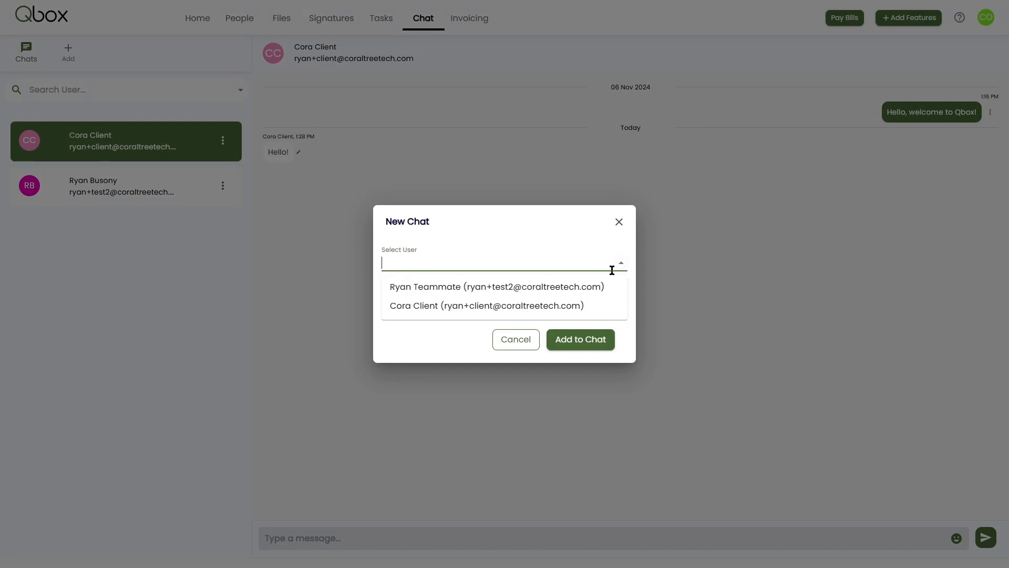
left_click(568, 306)
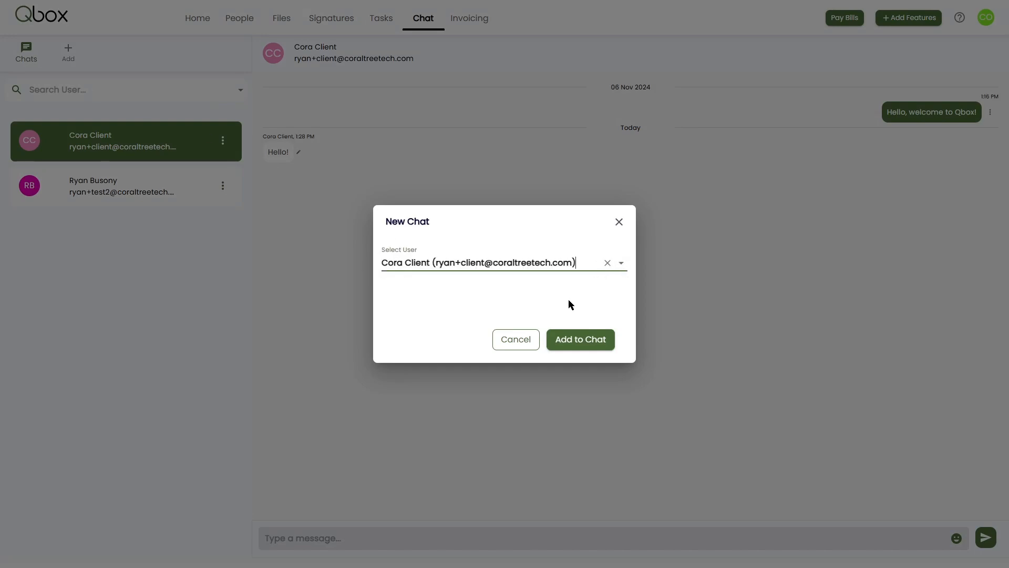
left_click(580, 341)
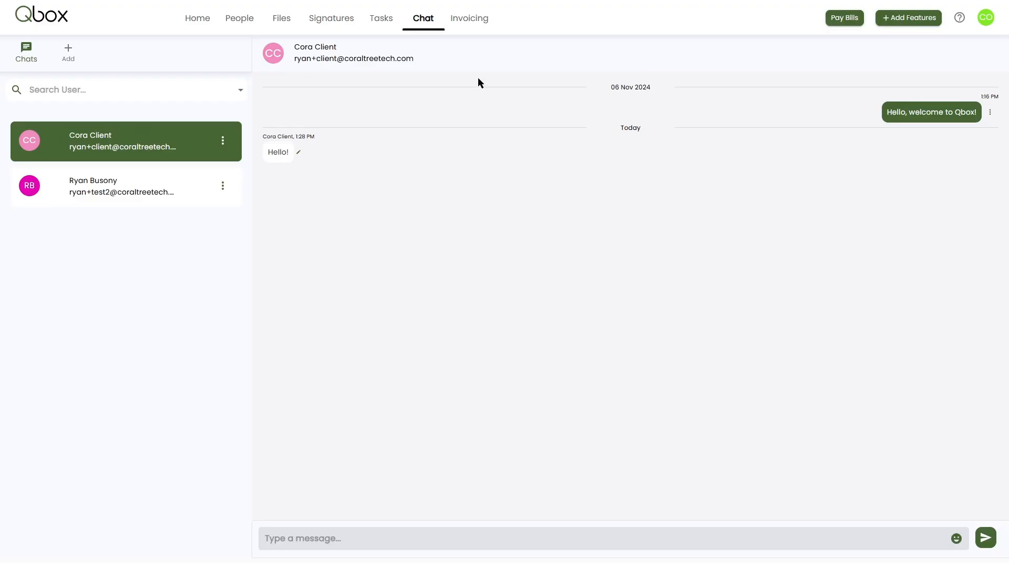
Review the existing invoices and check the Stripe Invoicing option in the account's invoice settings.
left_click(465, 18)
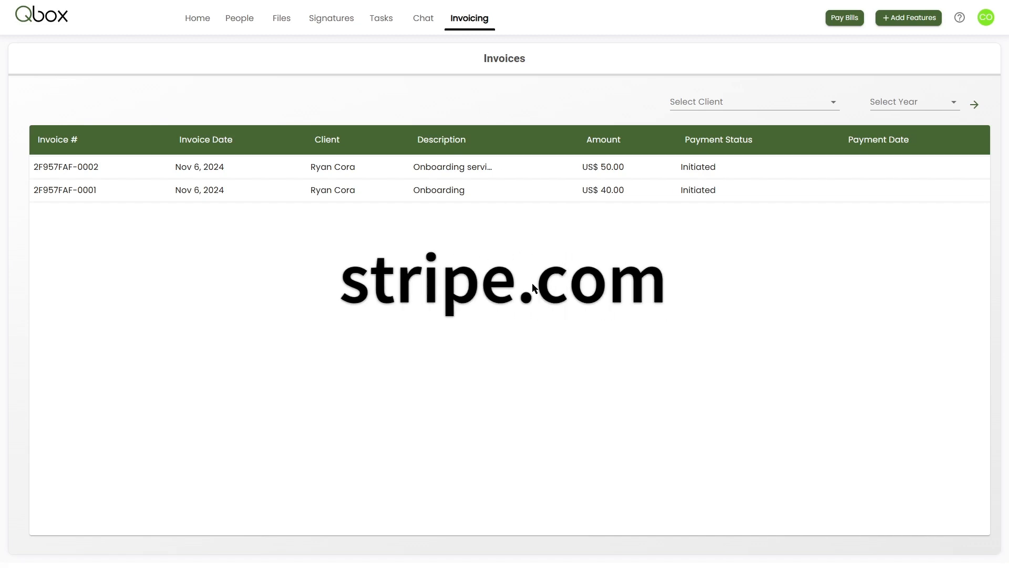
left_click(984, 19)
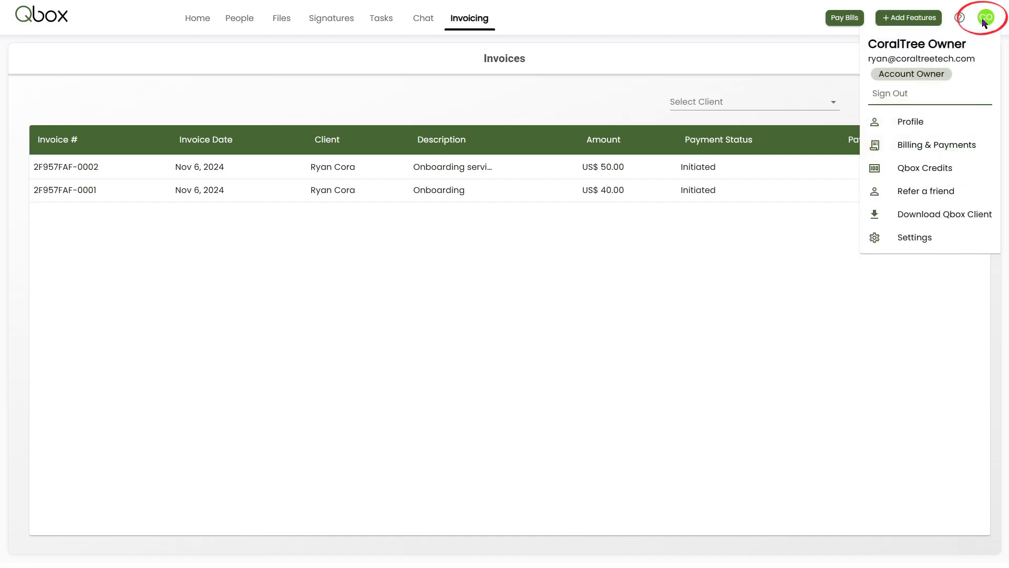
left_click(904, 239)
left_click(128, 141)
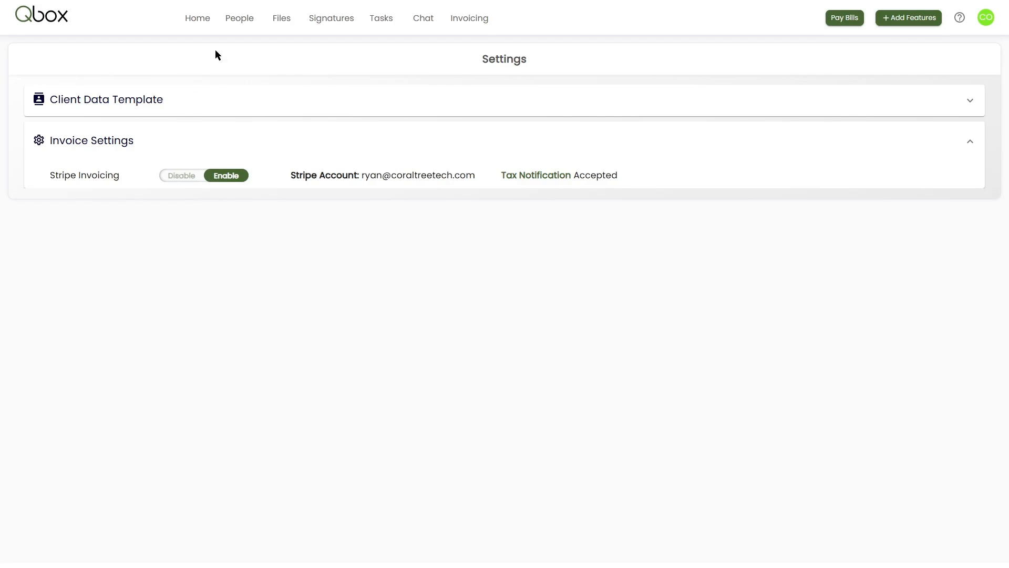
Send New Client an invoice for $50 with the description Onboarding, and check it in the invoice list.
left_click(239, 19)
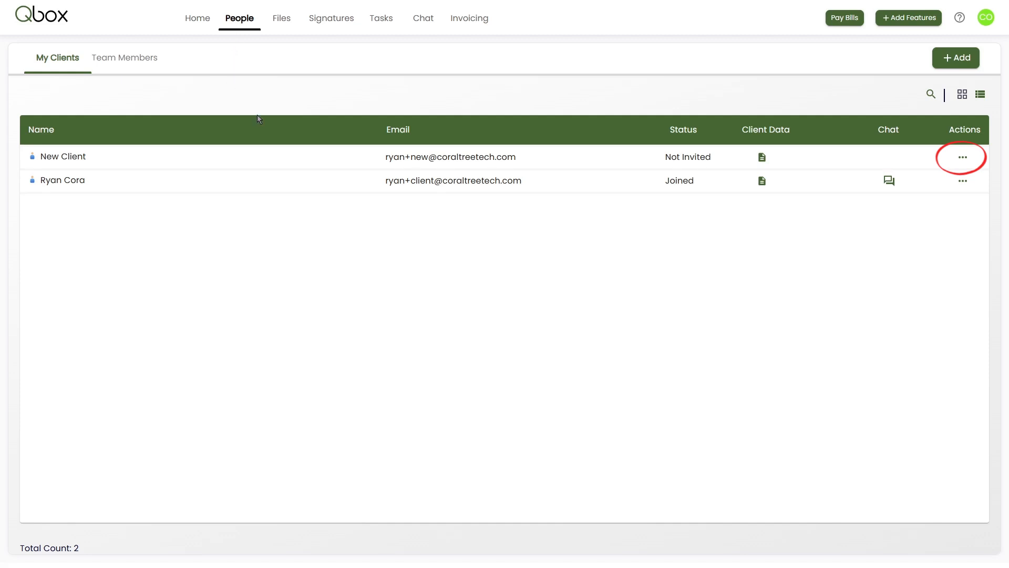
left_click(962, 158)
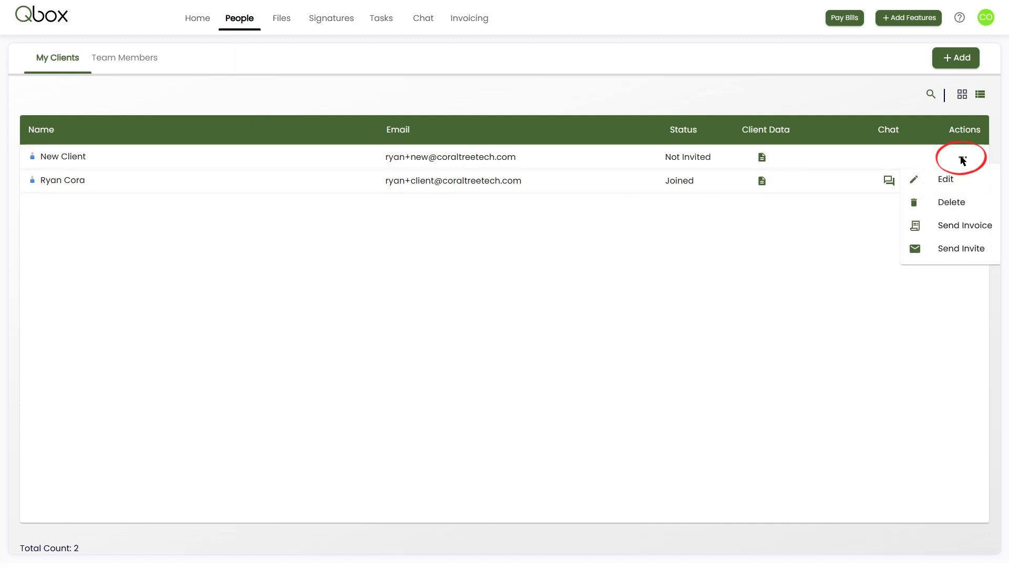
left_click(956, 226)
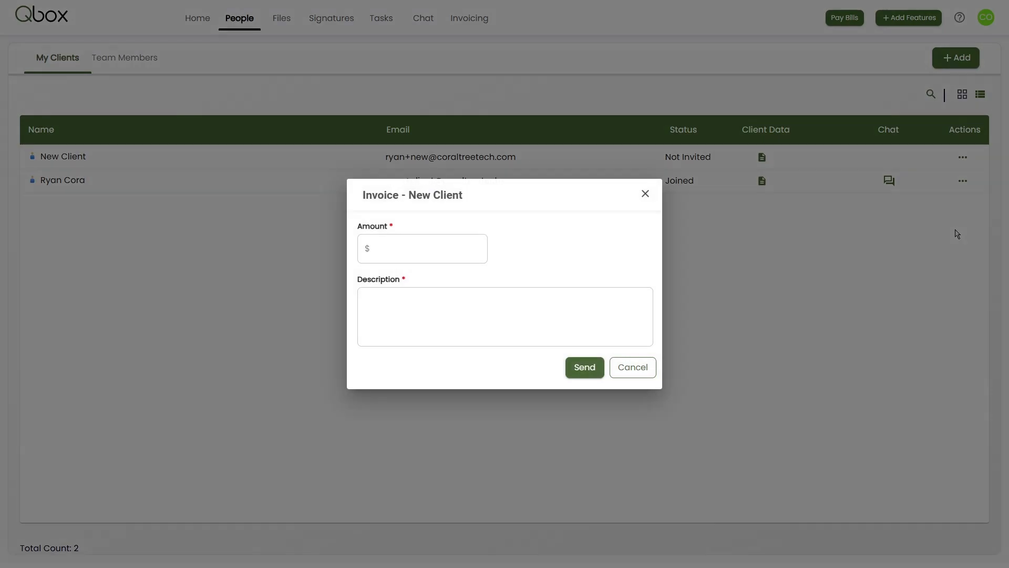
left_click(435, 247)
key("Tab")
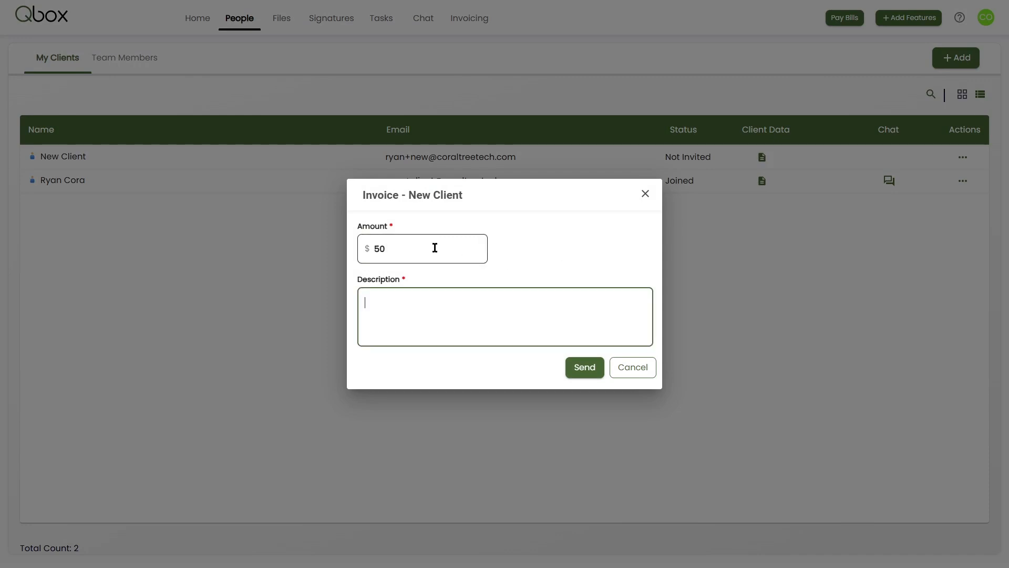
type("Onboarding")
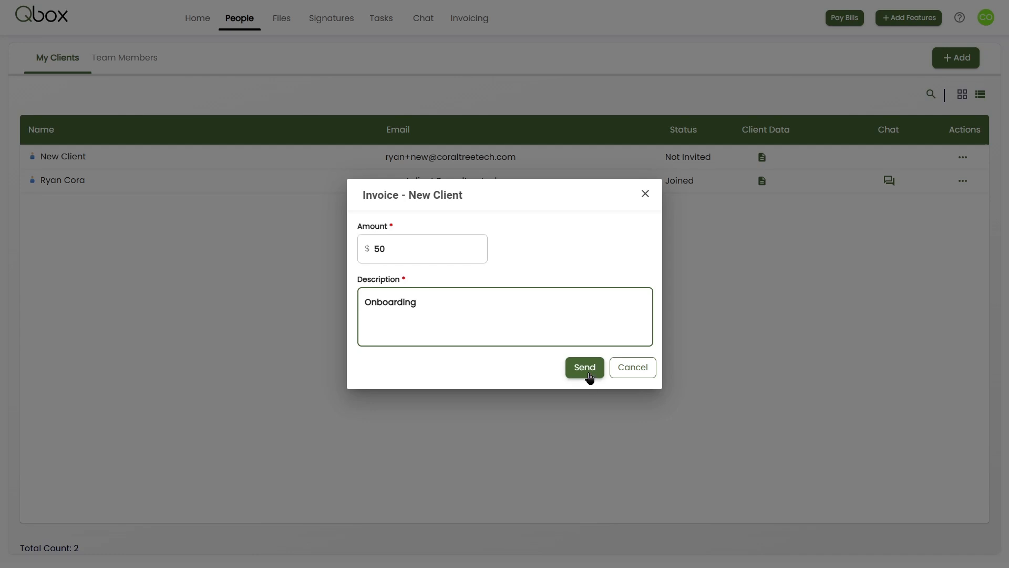
left_click(588, 372)
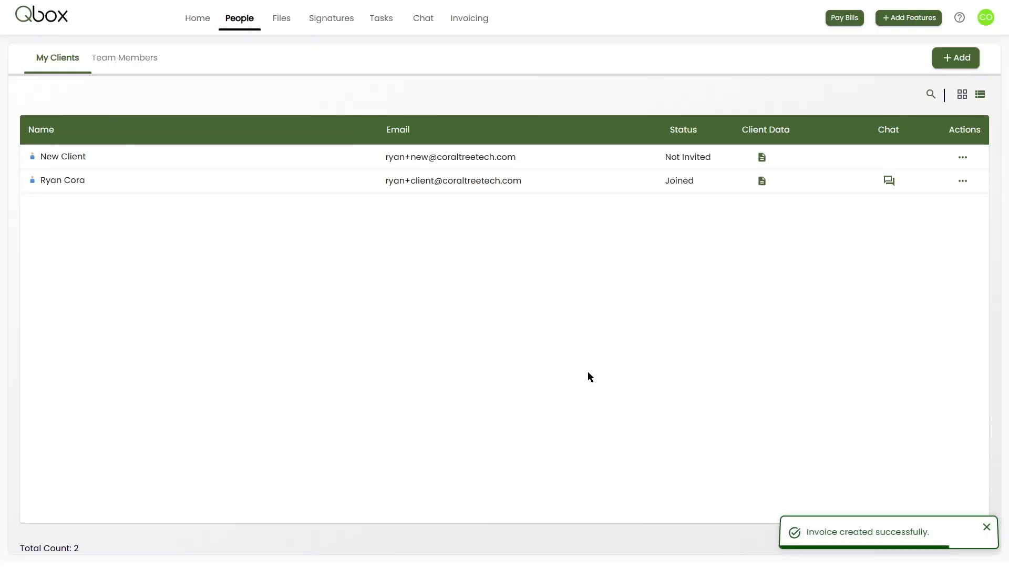
left_click(474, 21)
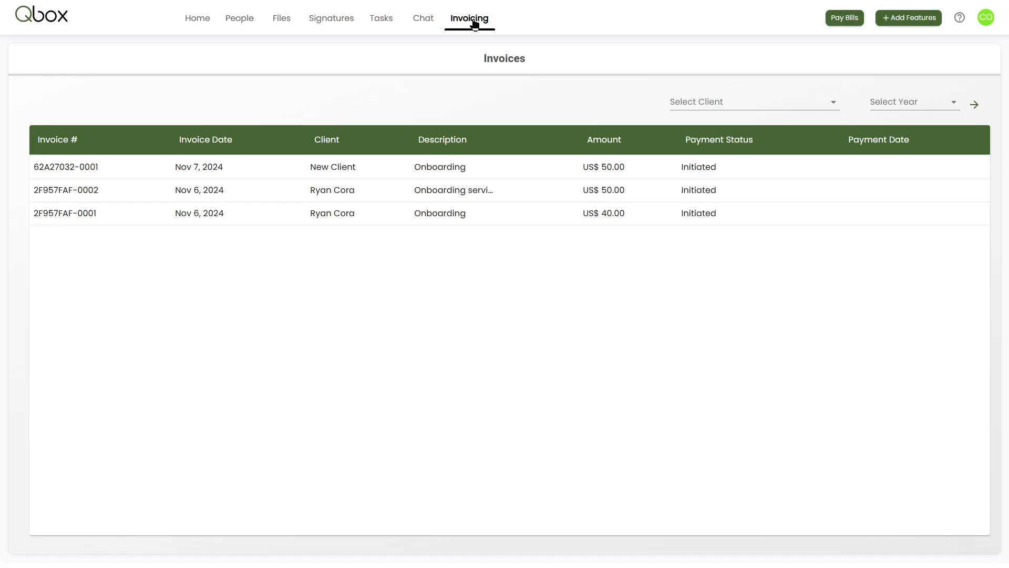